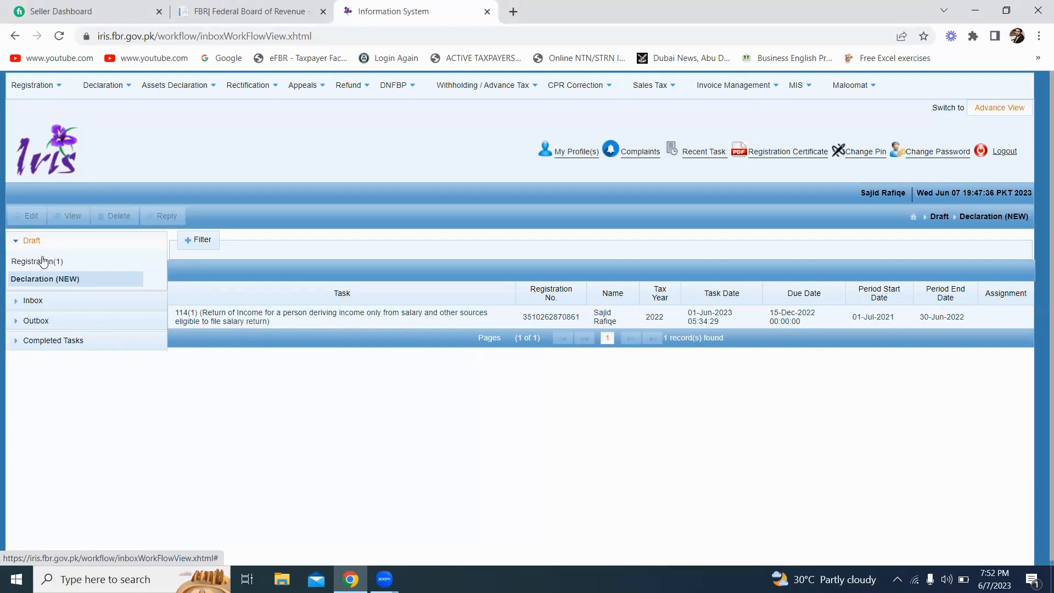
Open the draft 114(1) salary income return for tax year 2022 from the declaration drafts for editing
click(18, 240)
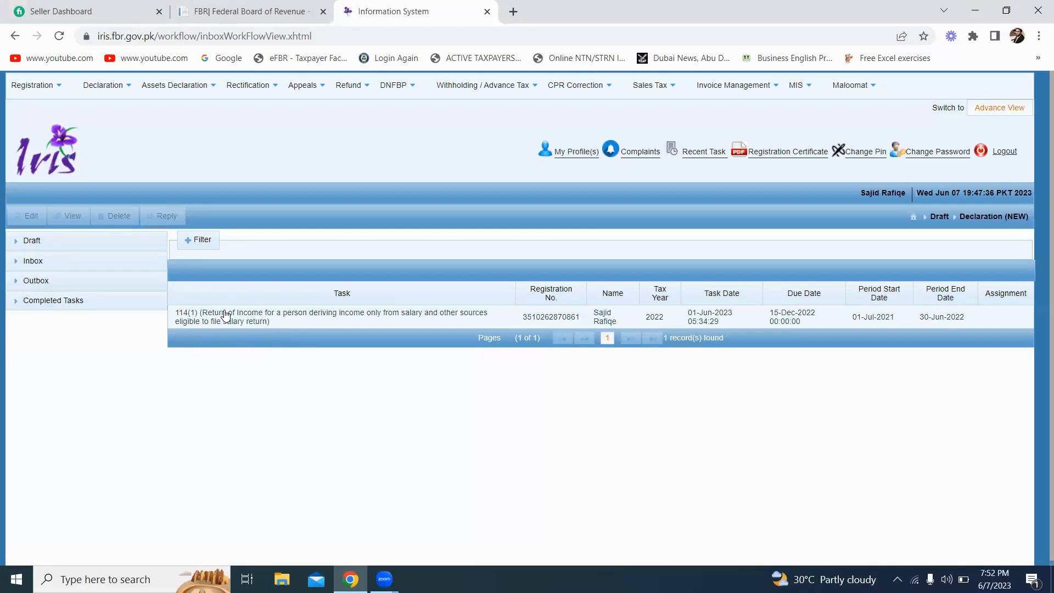
click(284, 323)
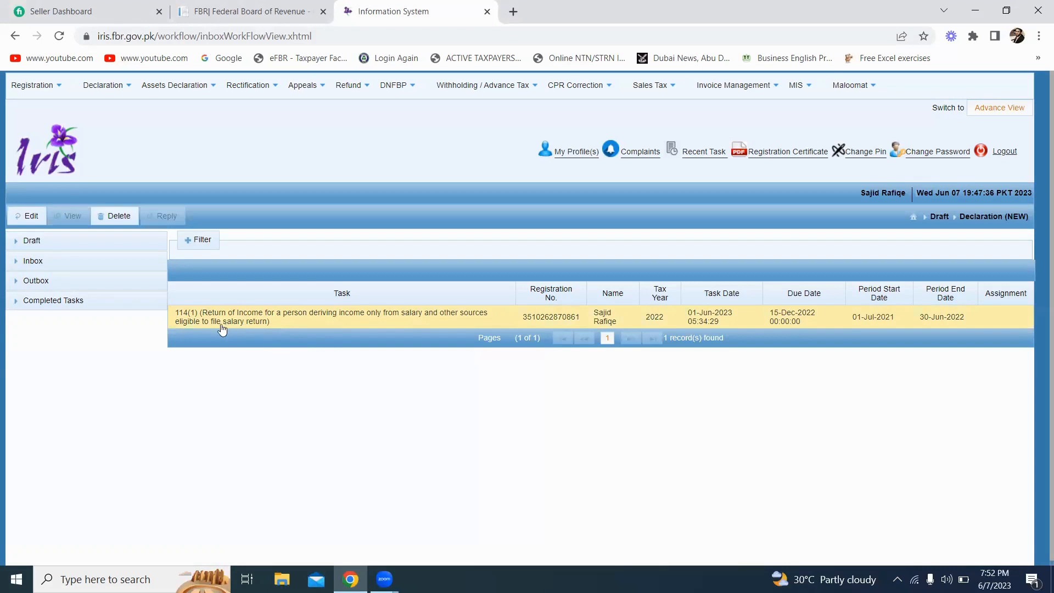
click(26, 241)
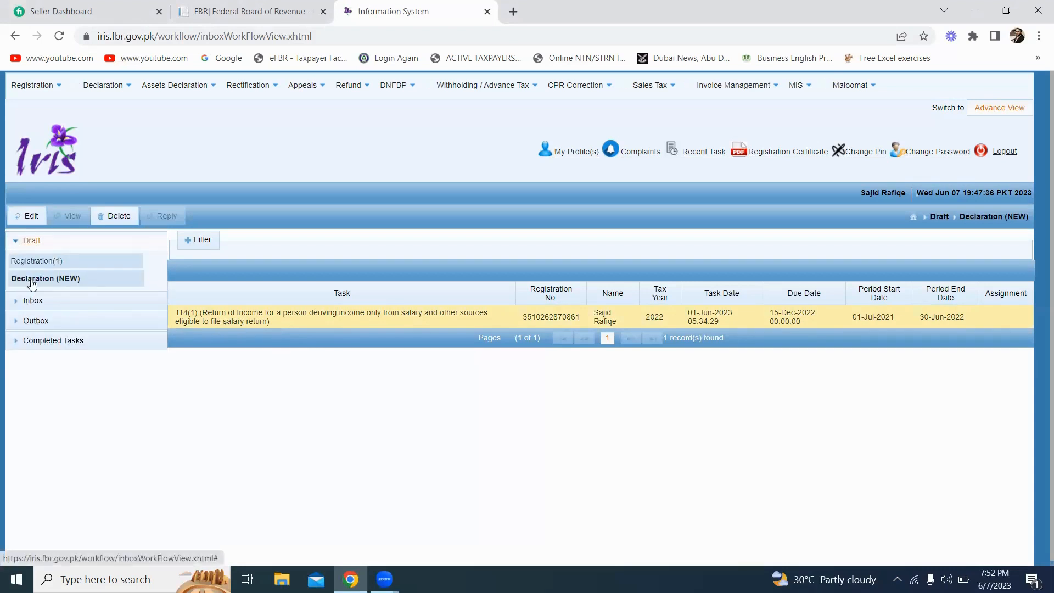
click(50, 279)
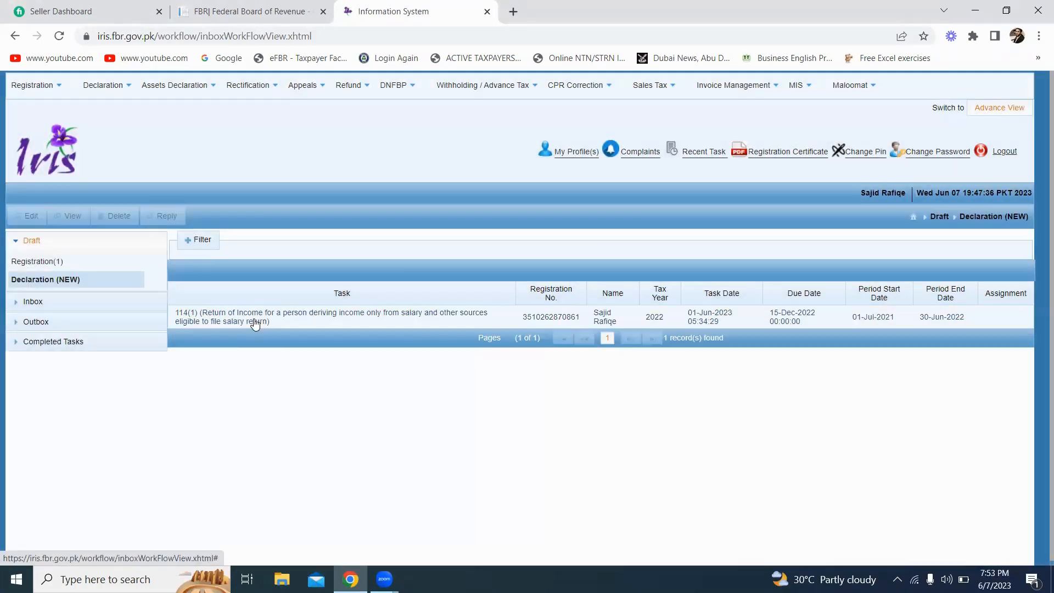
click(254, 324)
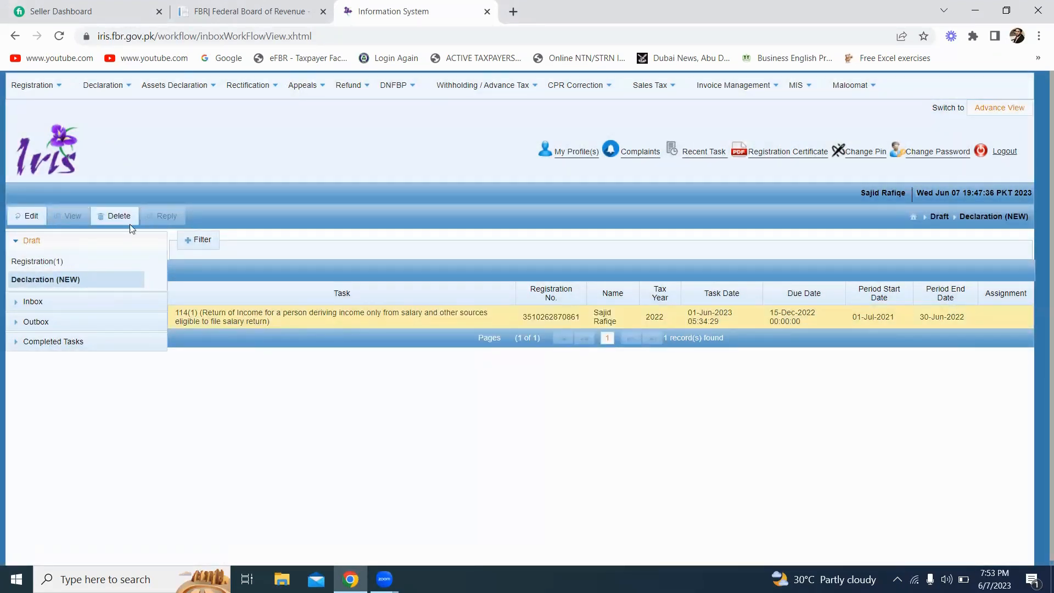
click(31, 216)
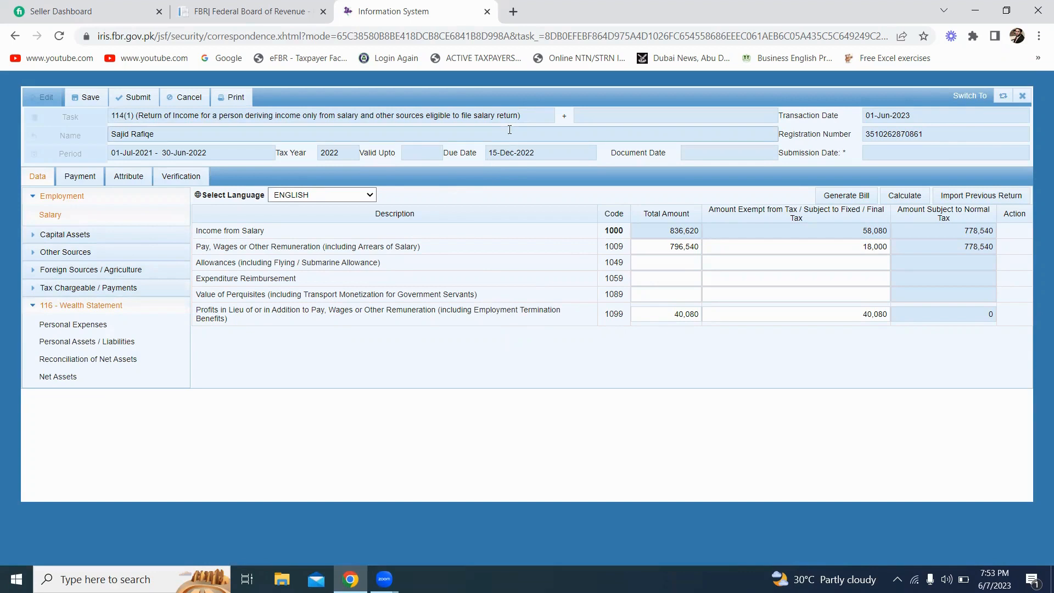
Show the Personal Expenses form of the 116 - Wealth Statement, with the Employment section collapsed
click(34, 197)
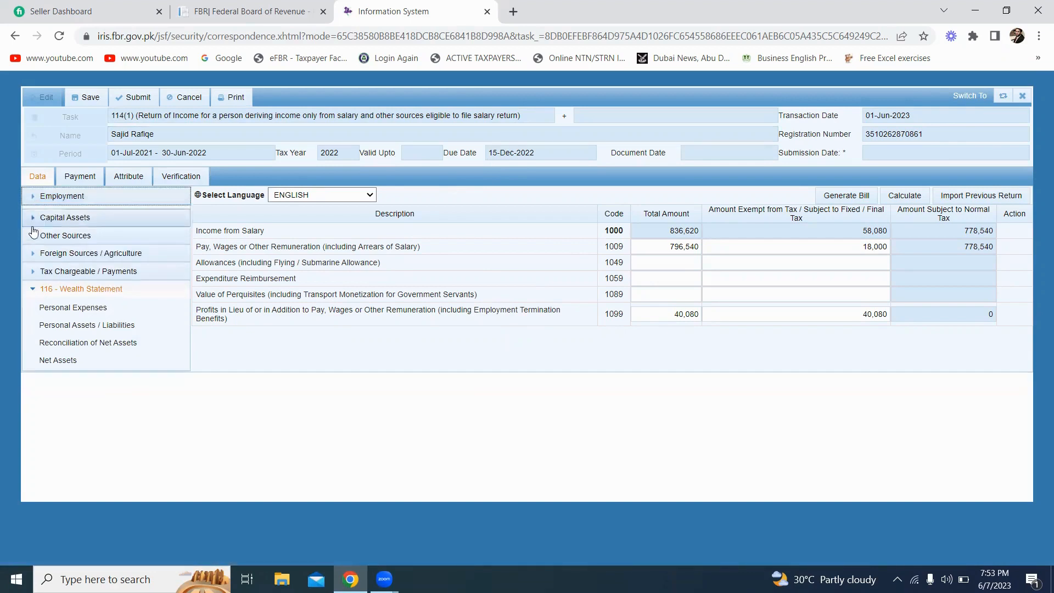
click(31, 289)
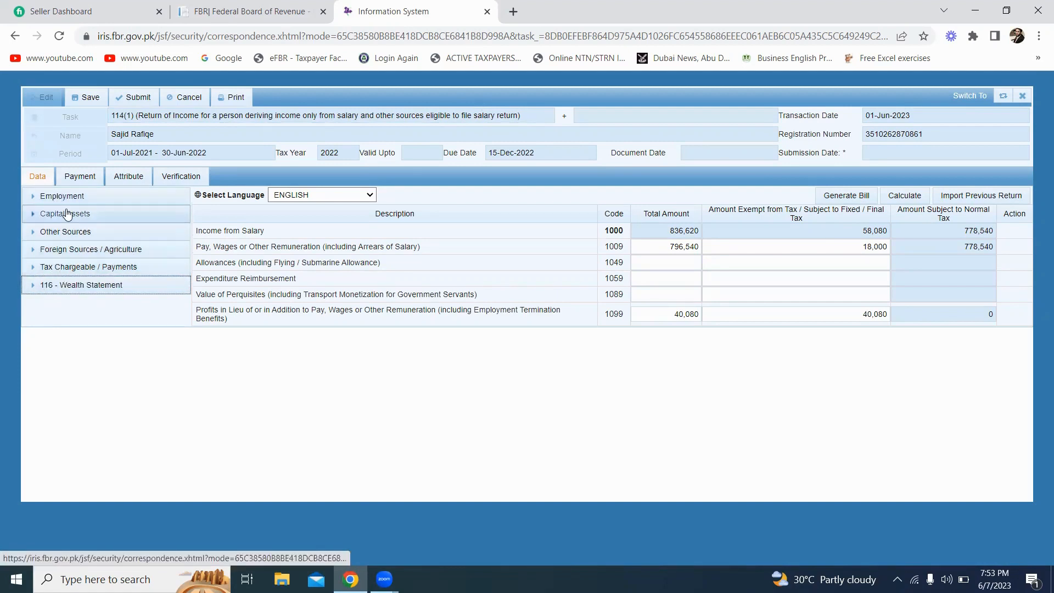
click(36, 268)
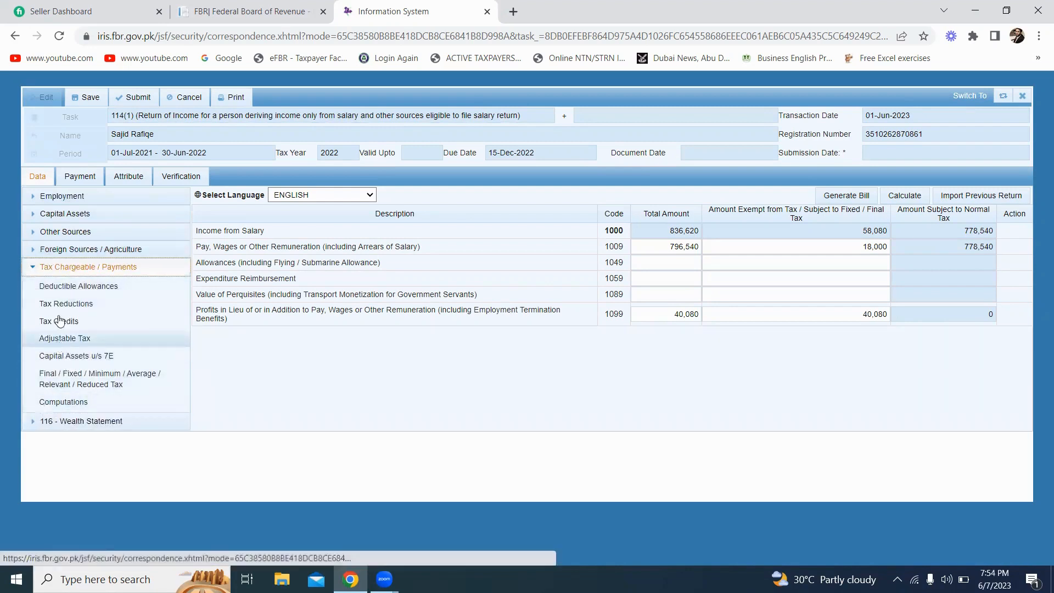
click(33, 268)
click(41, 285)
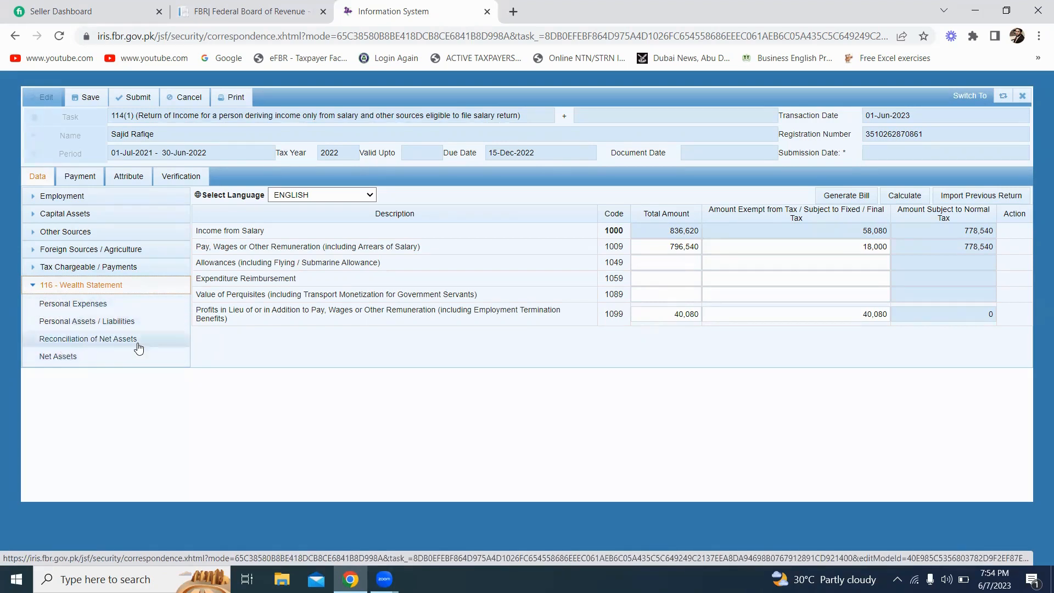
click(68, 307)
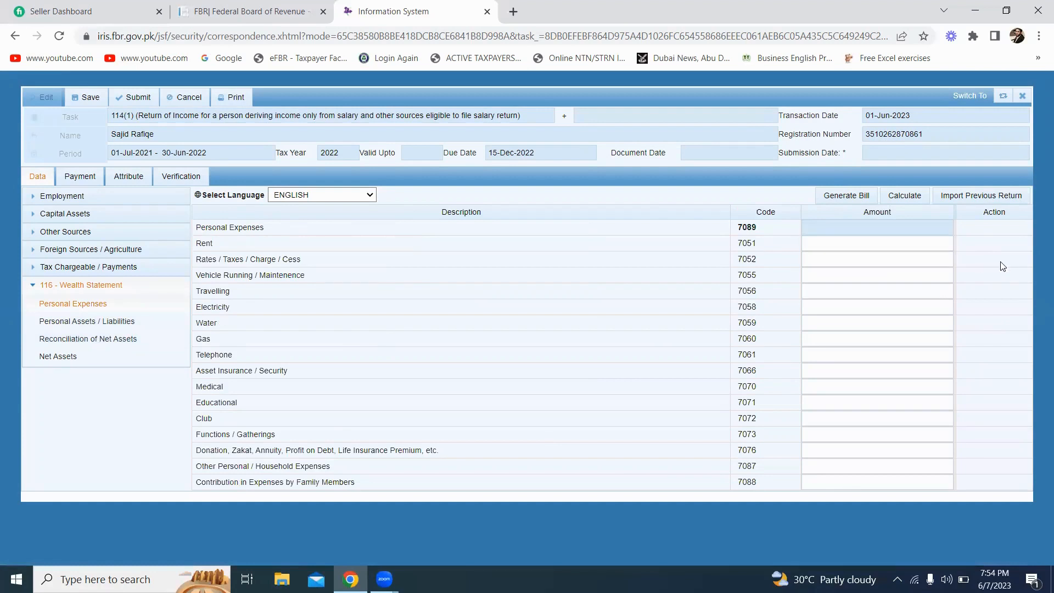
Examine the personal expense categories and their amount fields, from Rent down to Other Personal / Household Expenses
drag(216, 227, 391, 486)
click(379, 263)
drag(219, 227, 586, 373)
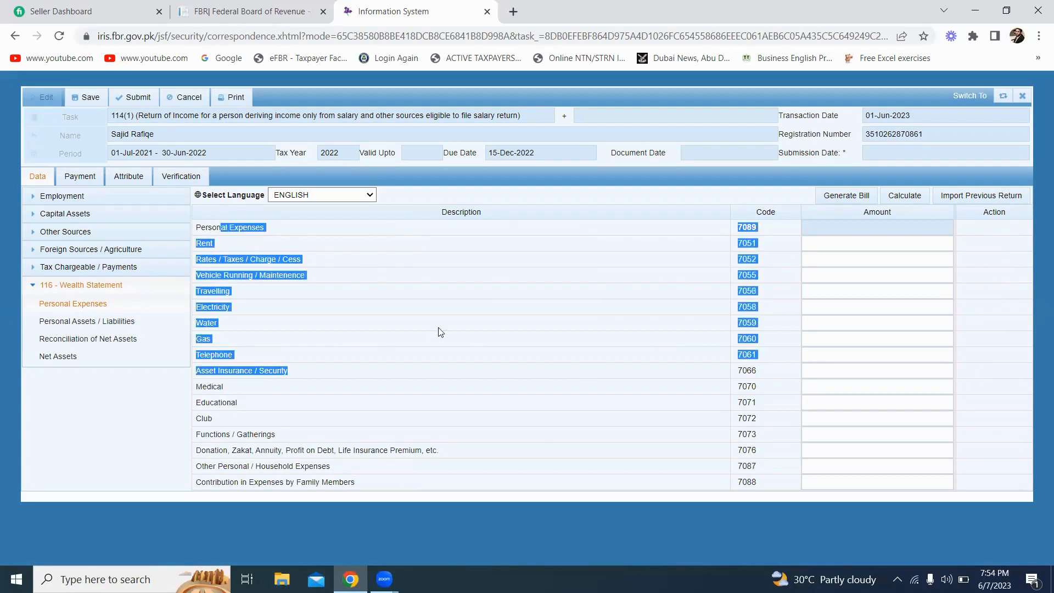
click(263, 291)
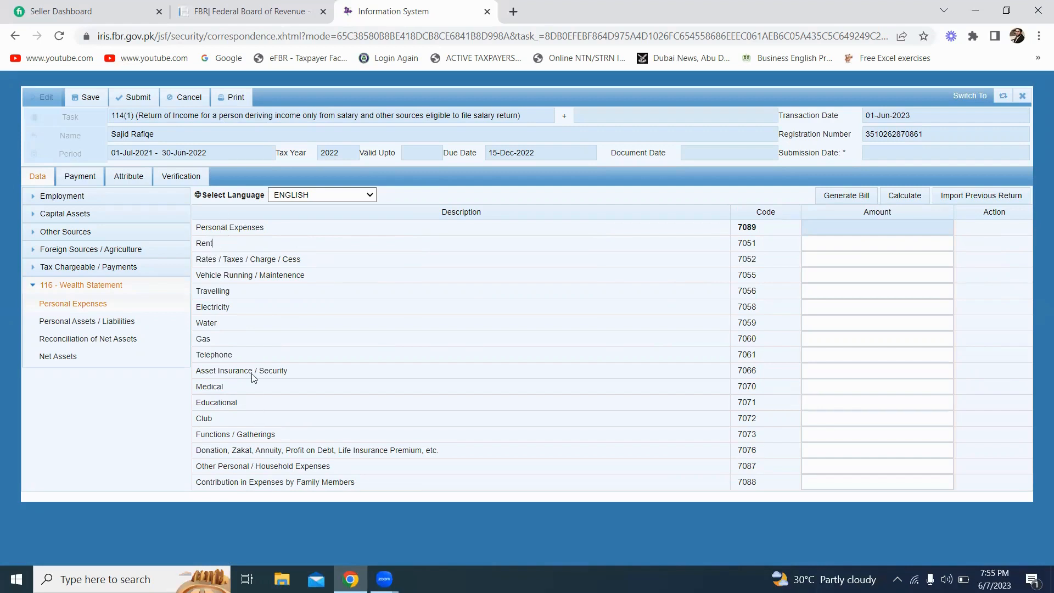
click(845, 246)
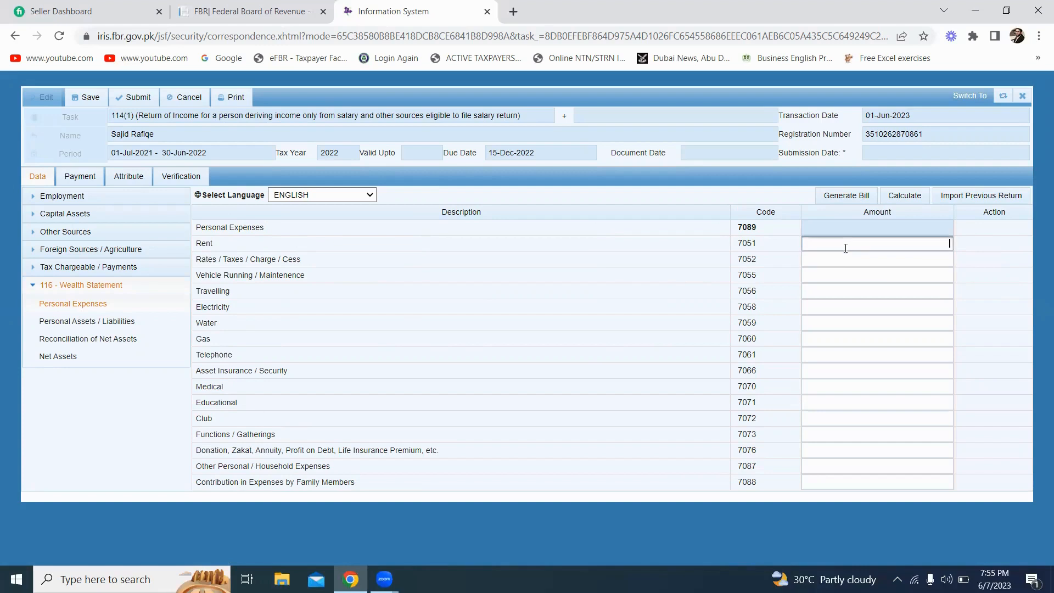
click(845, 264)
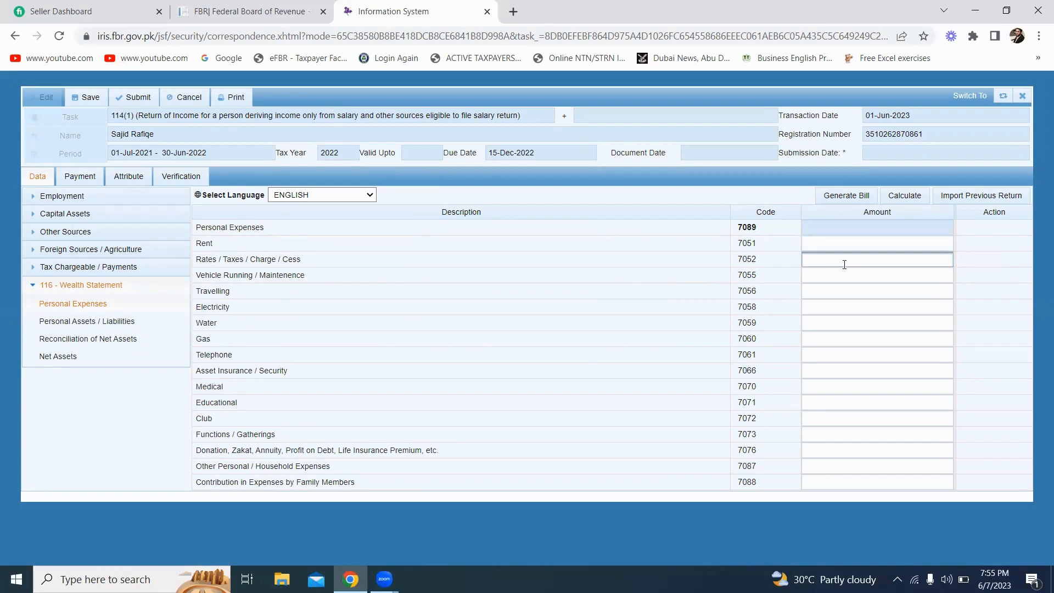
click(842, 275)
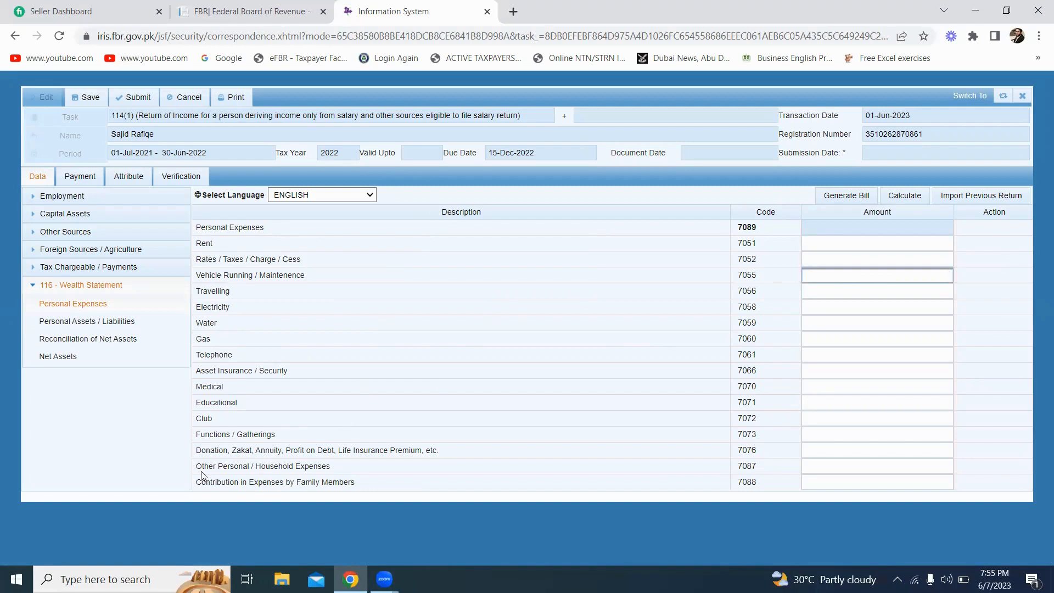
drag(199, 466, 335, 467)
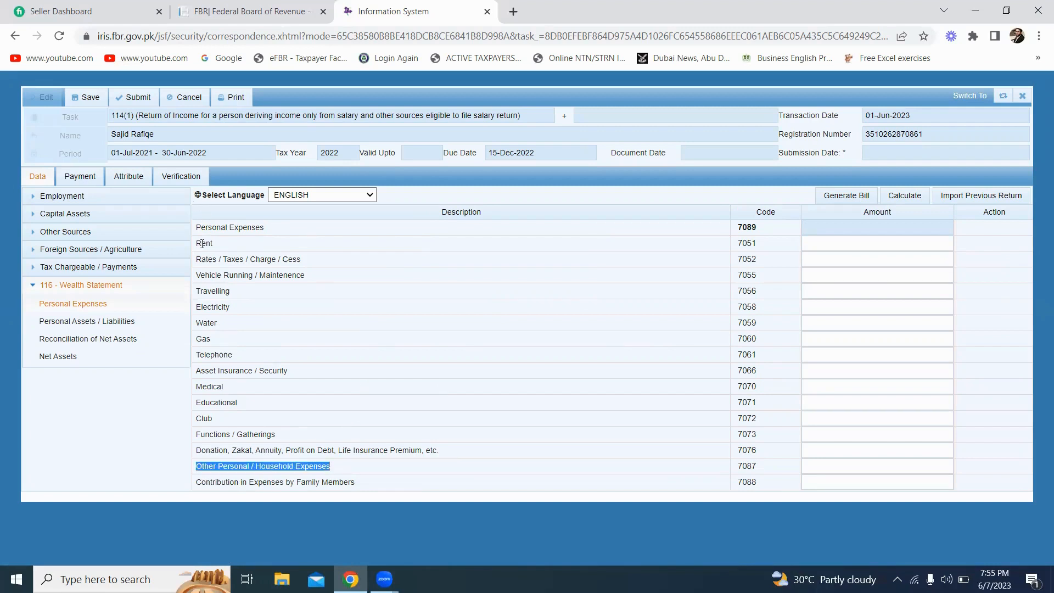
drag(201, 243, 303, 435)
click(228, 466)
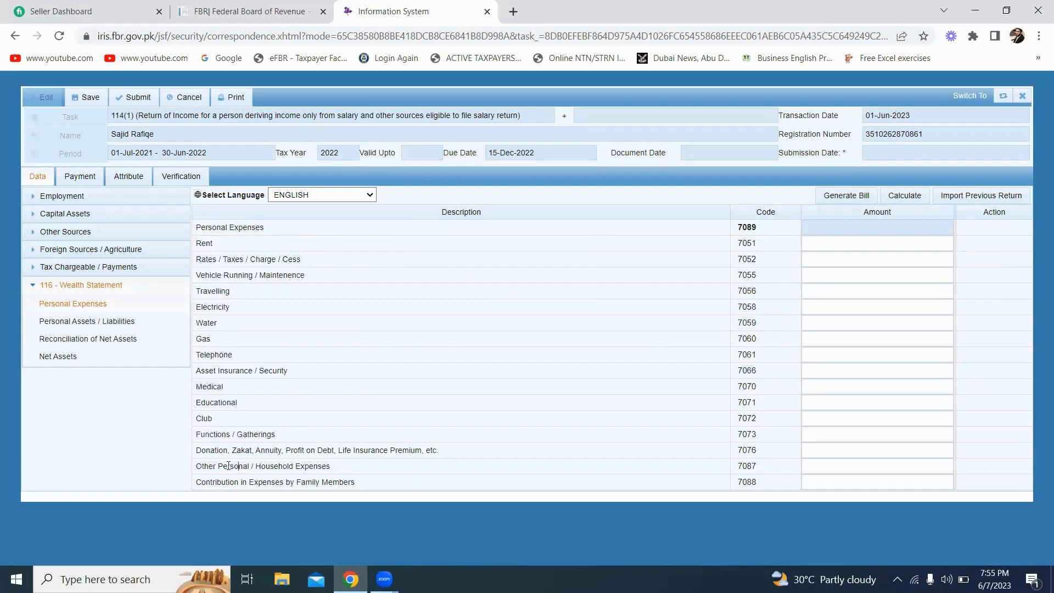
drag(193, 467, 331, 467)
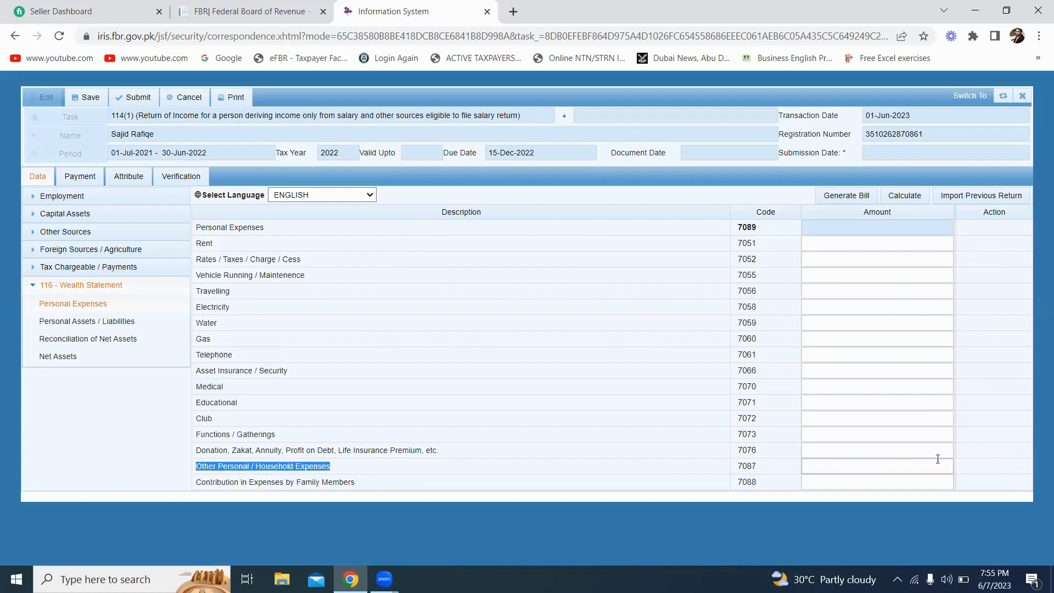
click(885, 471)
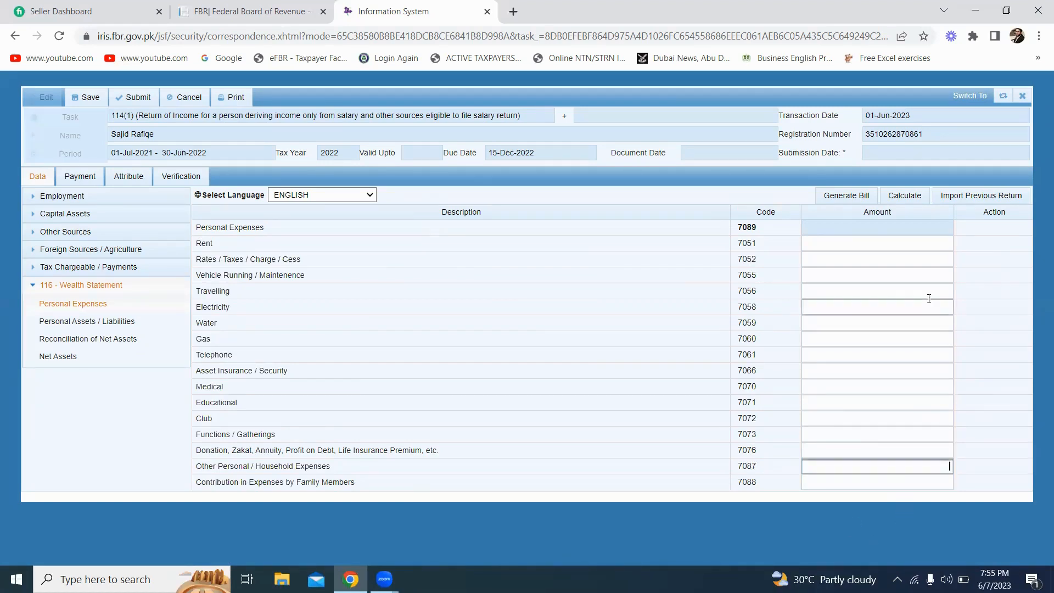
Enter personal expenses of 80,000 for Rent, 45,210 for Rates / Taxes / Charge / Cess and 84,520 for Vehicle Running / Maintenence, leaving Travelling blank
click(894, 244)
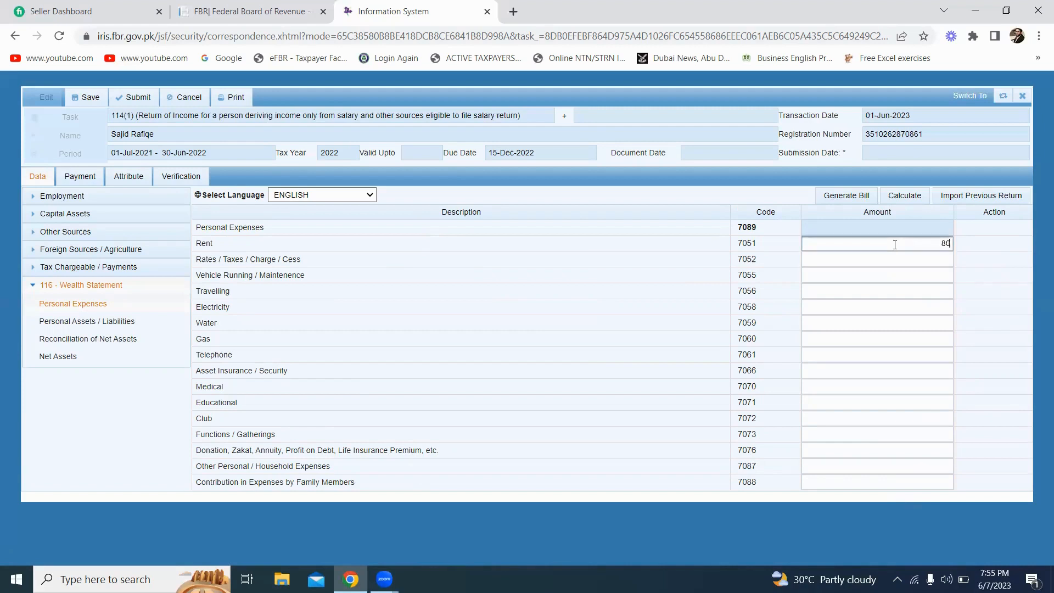
text(80000)
key(Tab)
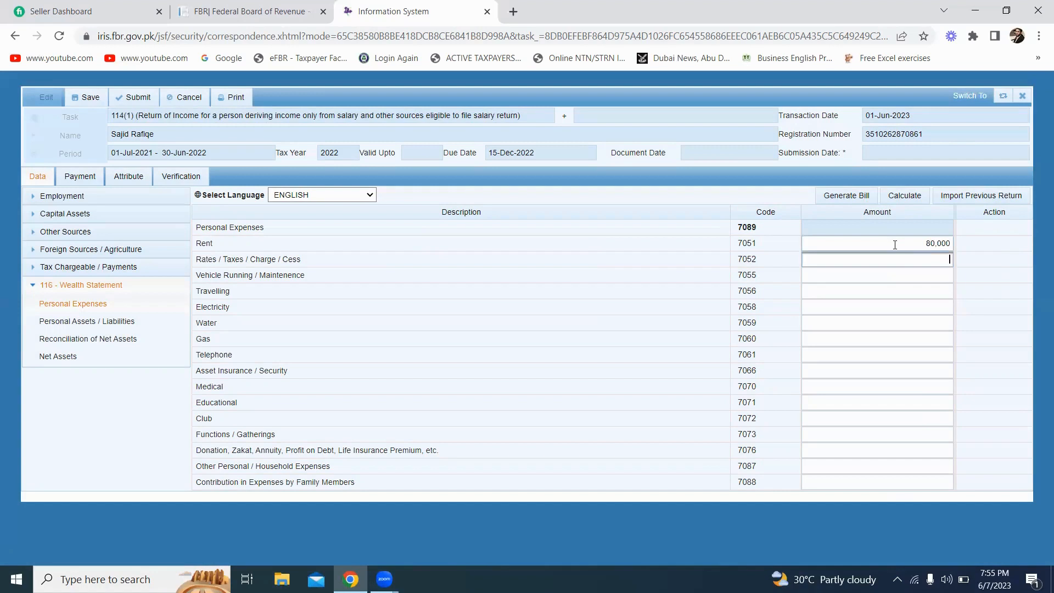
text(45210)
key(Tab)
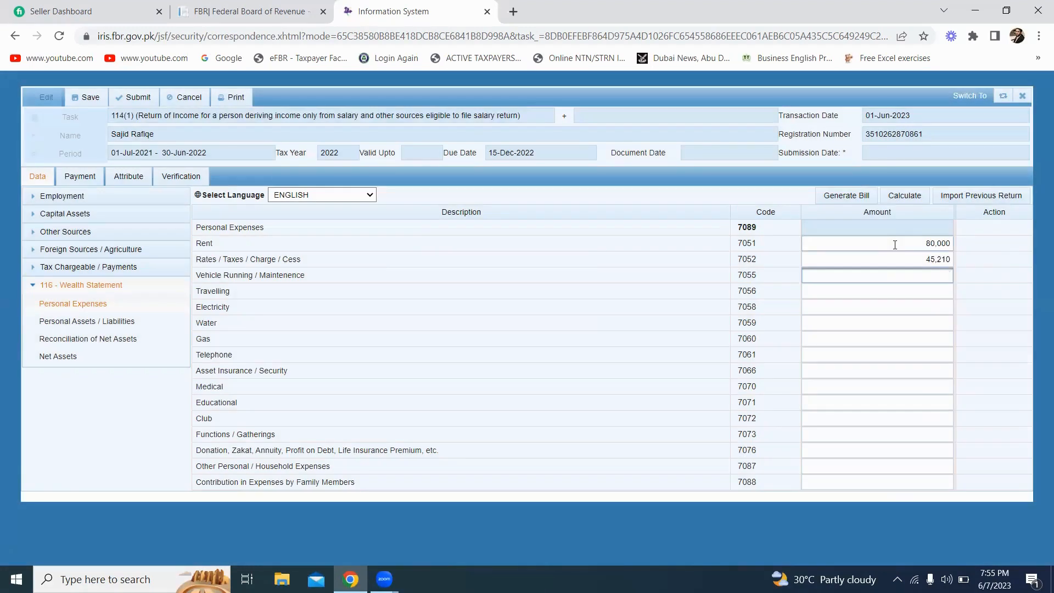
text(4520)
key(Tab)
key(Tab)
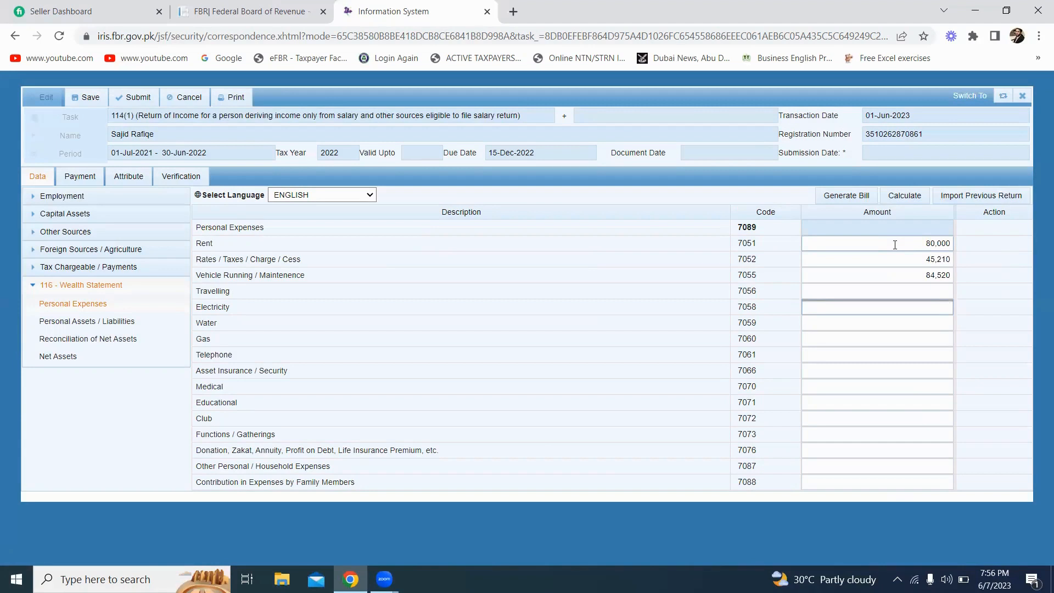
Enter utility expenses of 120,000 for Electricity, 14,520 for Water, 6,520 for Gas and 12,500 for Telephone
text(120,000)
key(Tab)
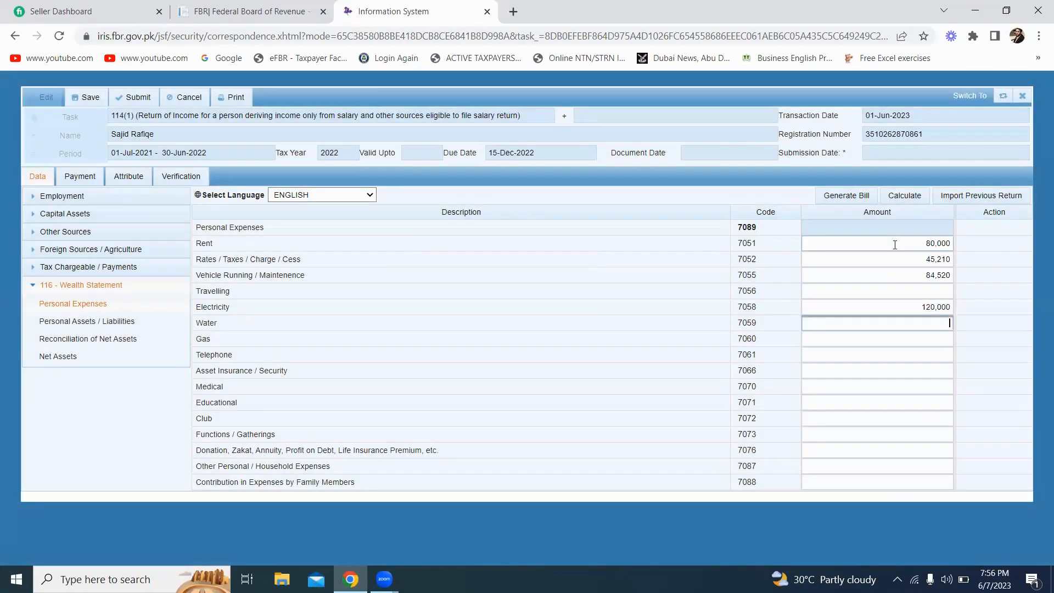
text(14,520)
key(Tab)
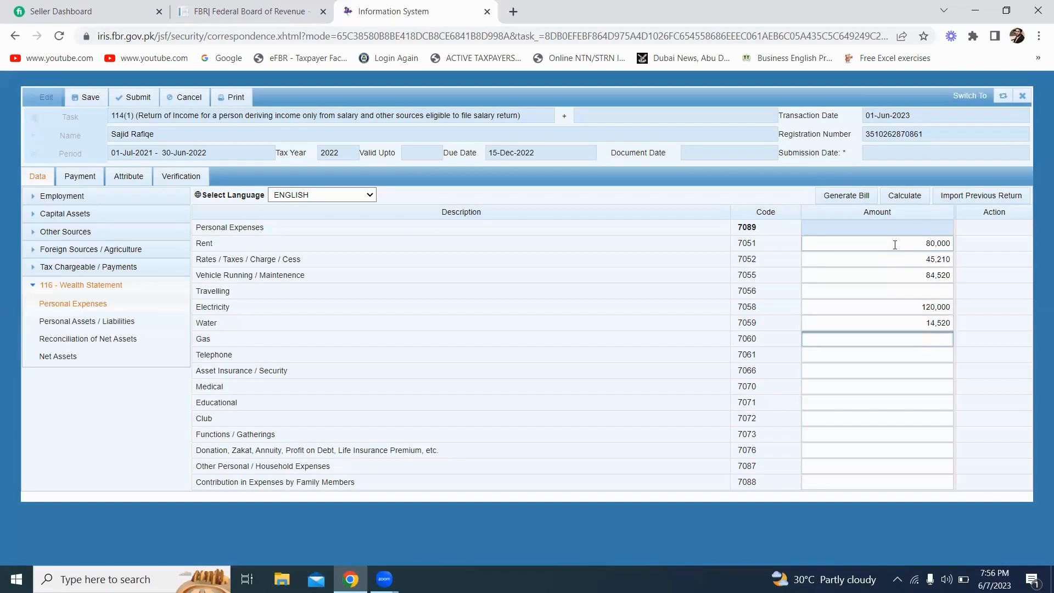
text(6,520)
key(Tab)
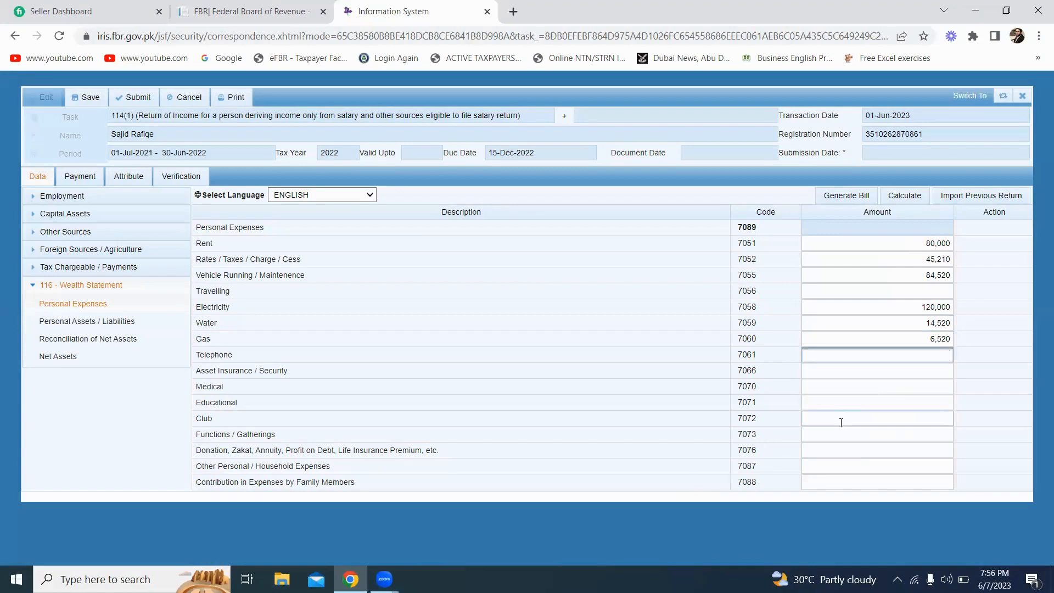
text(12,5)
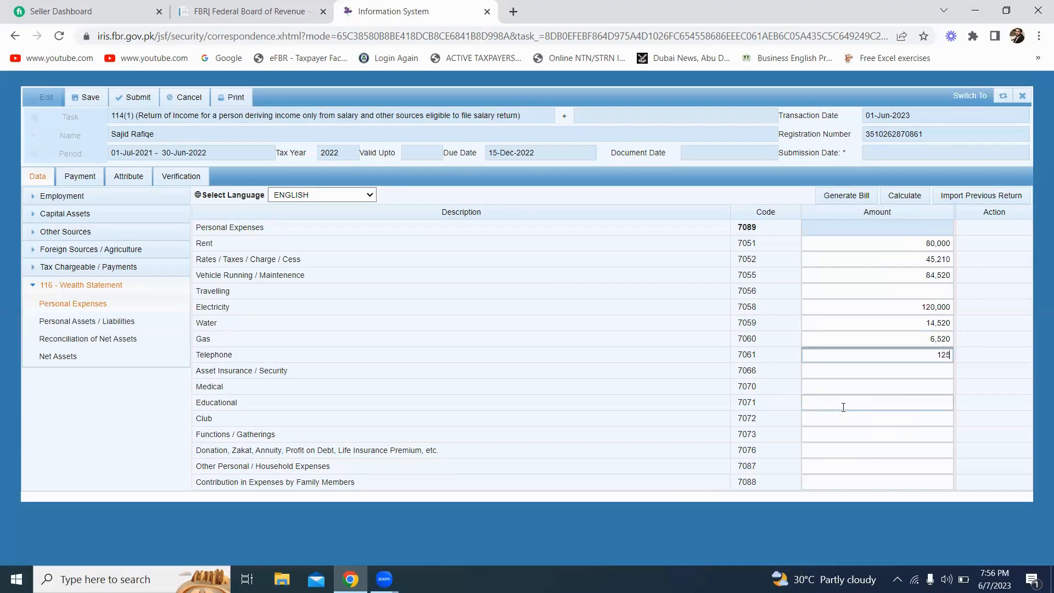
text(00)
key(Tab)
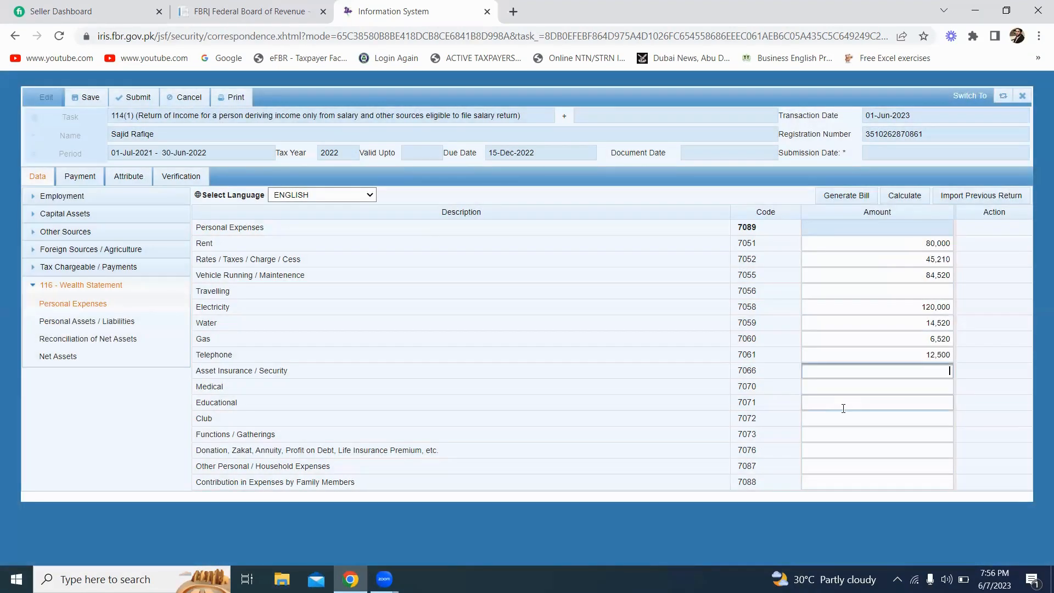
Set the Educational expense to 74,562, leaving Asset Insurance / Security and Medical blank
click(898, 419)
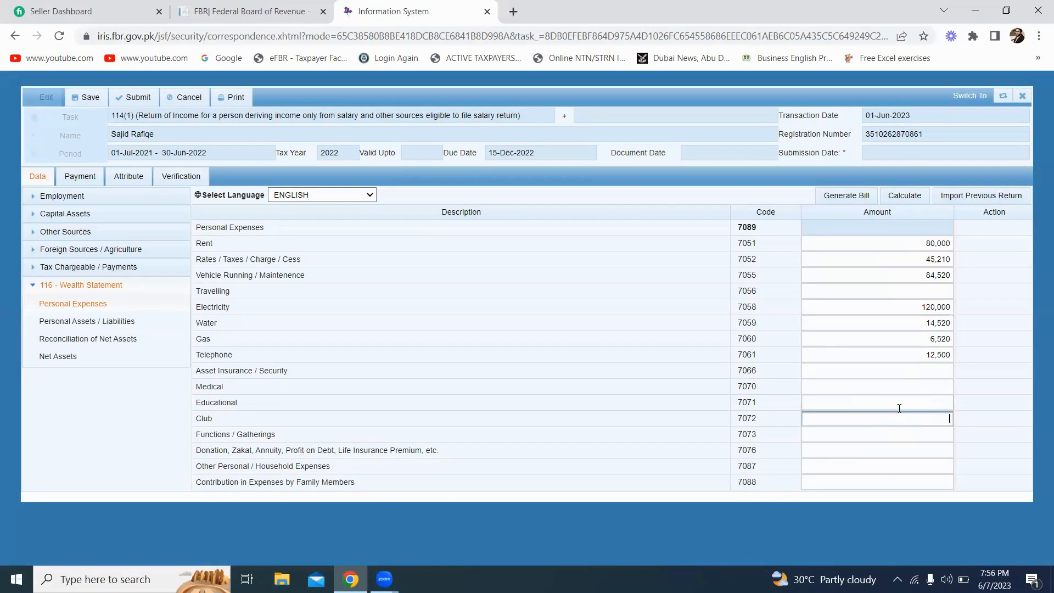
click(896, 402)
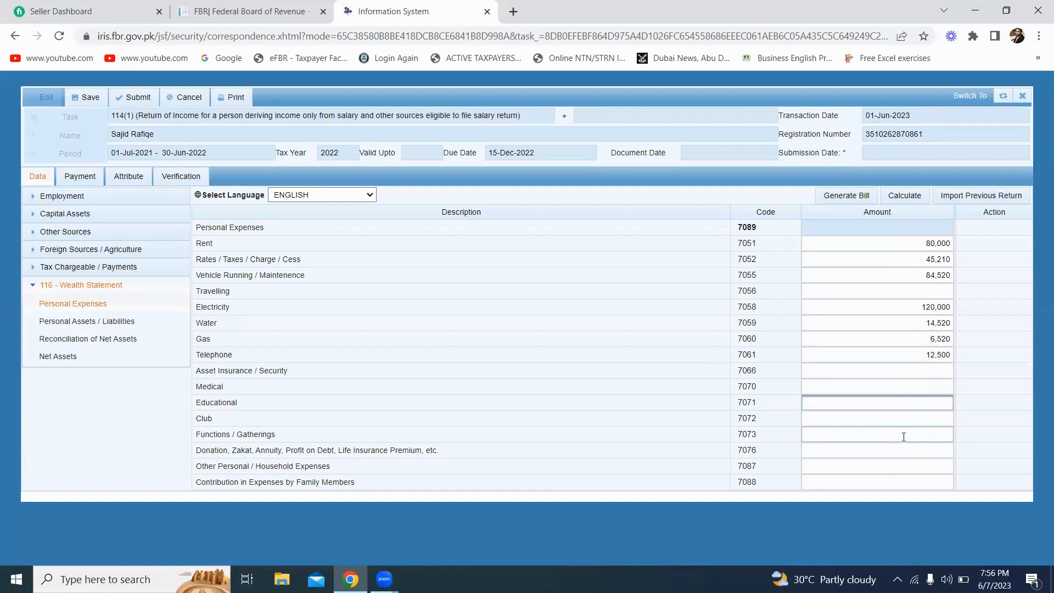
text(74562)
click(897, 419)
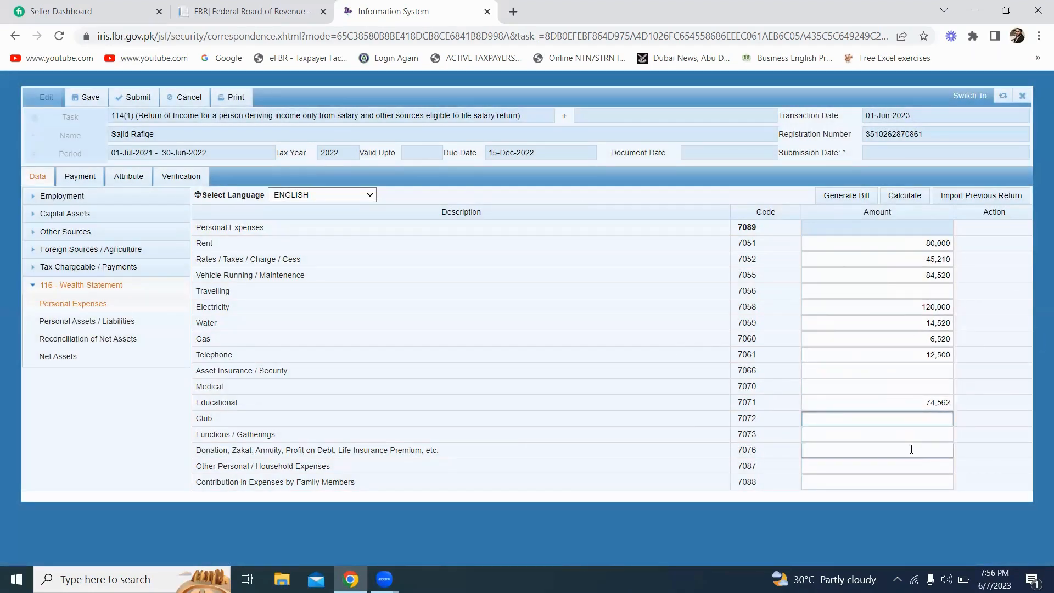
Enter 45,213 for Other Personal / Household Expenses and calculate the personal expenses total
click(897, 465)
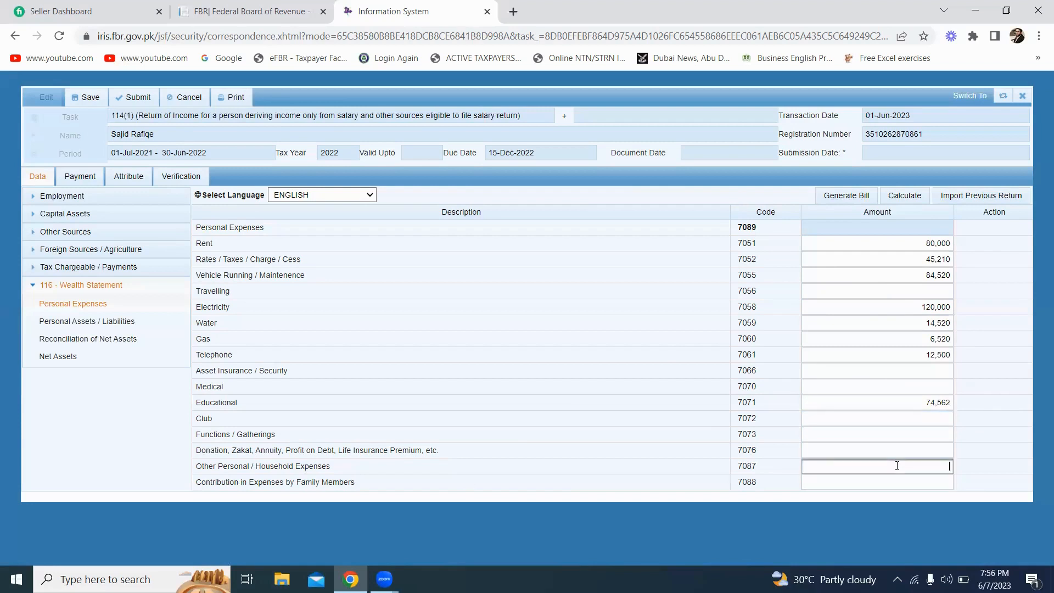
text(45213)
click(905, 433)
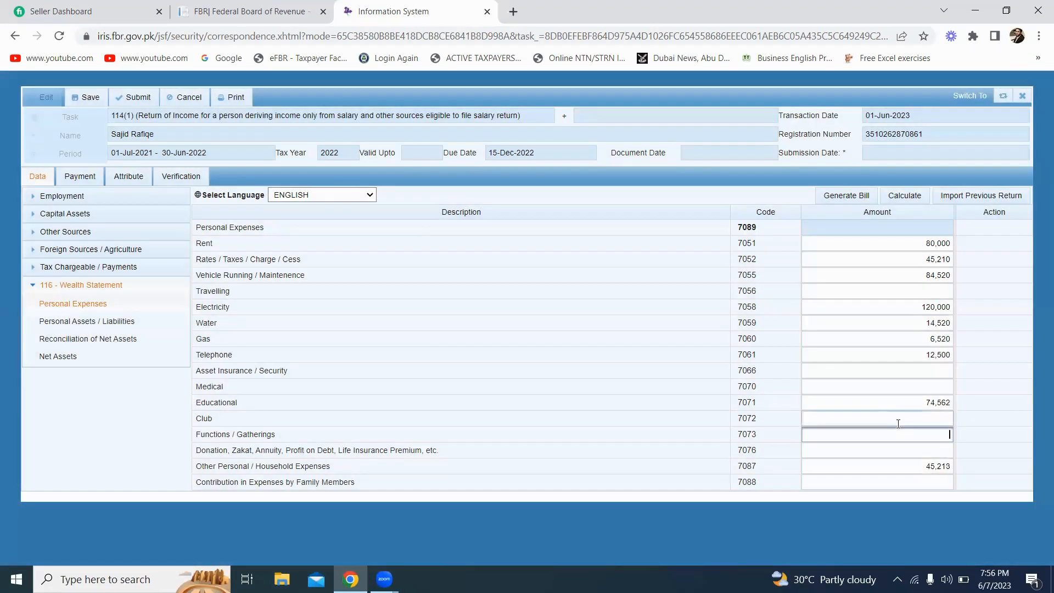
click(901, 198)
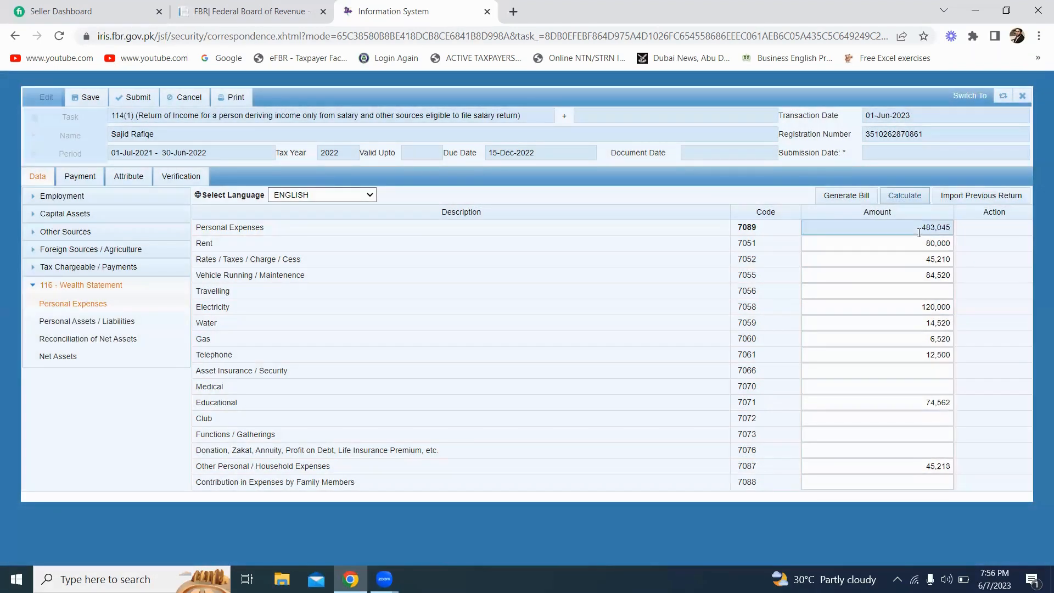
Open the Personal Assets / Liabilities section of the wealth statement and review its asset and liability rows
drag(920, 227, 962, 233)
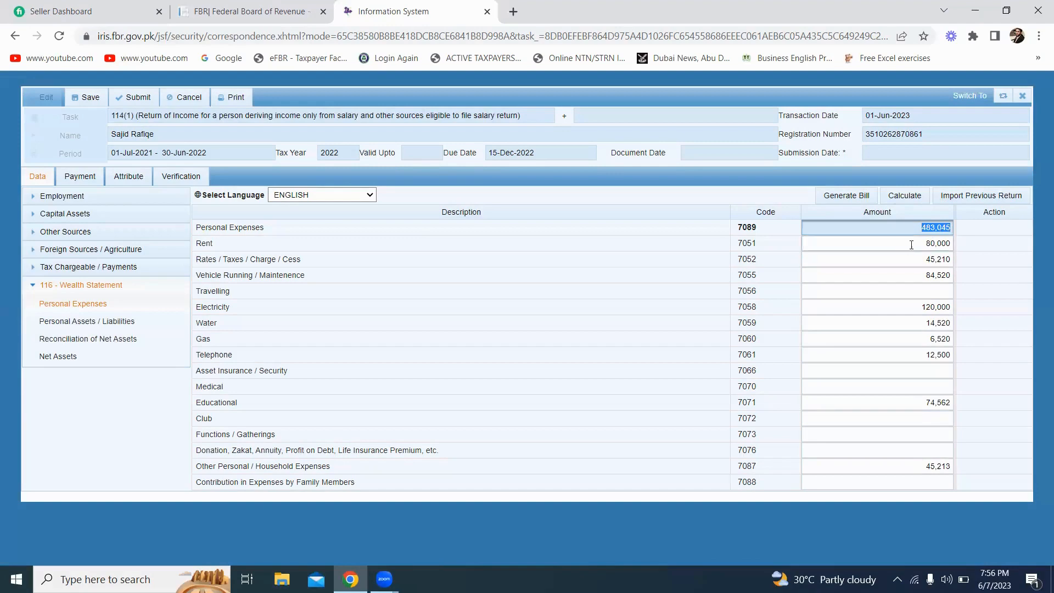
click(78, 322)
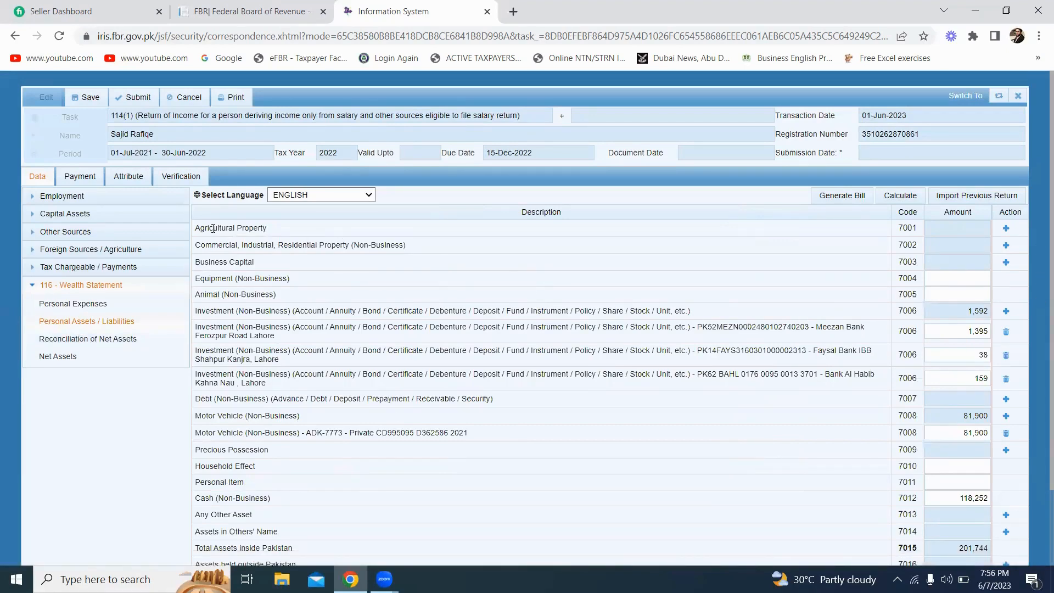
drag(201, 227, 375, 541)
scroll(367, 539, down, 2)
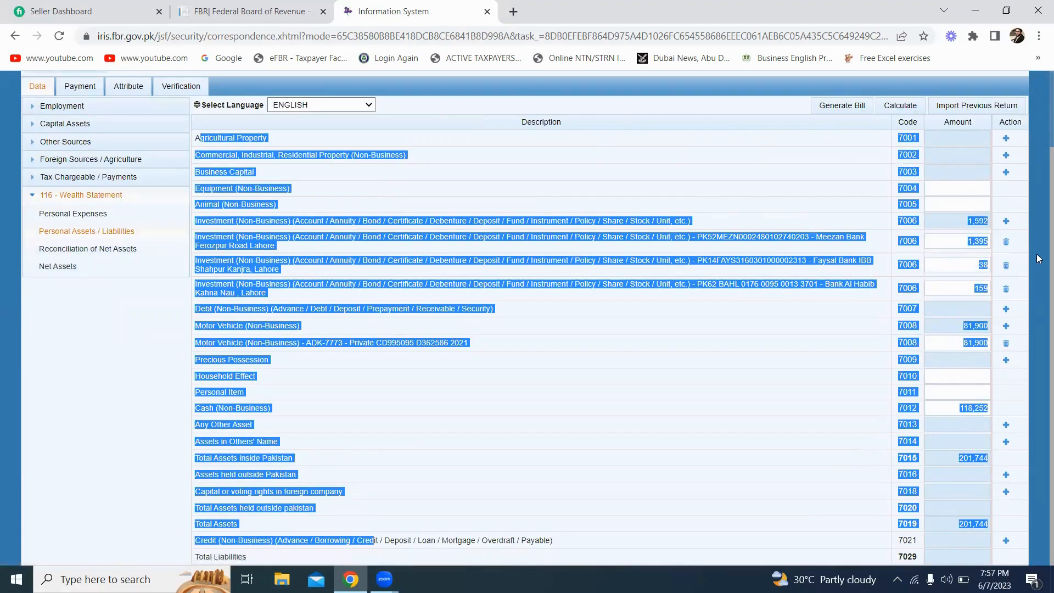
scroll(321, 202, up, 1)
scroll(322, 247, up, 1)
click(321, 269)
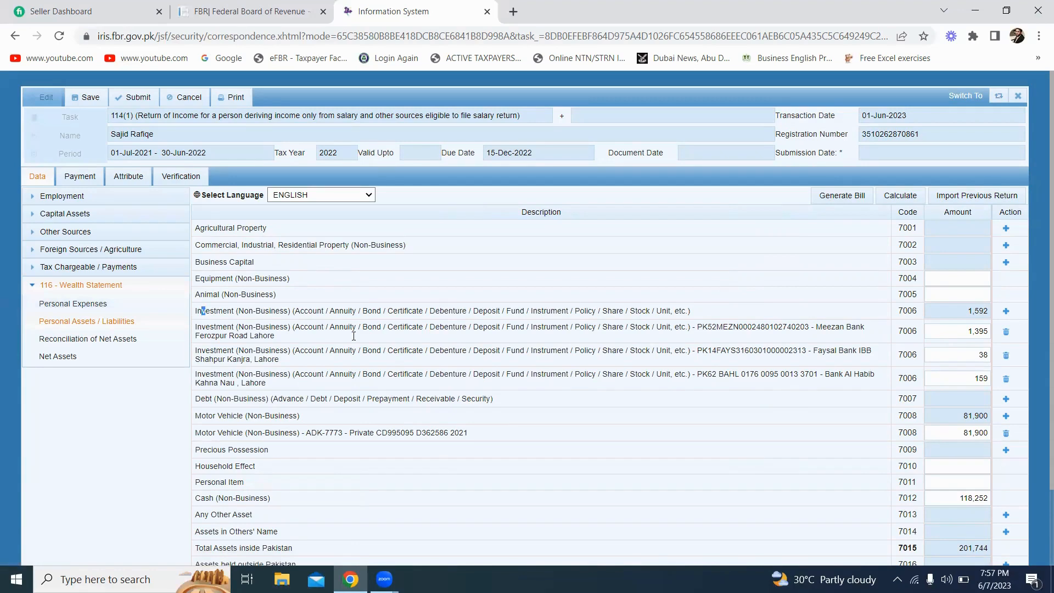
drag(354, 336, 559, 350)
click(524, 381)
Examine the entry form for Agricultural Property and close it without adding a record
drag(212, 230, 341, 231)
click(198, 227)
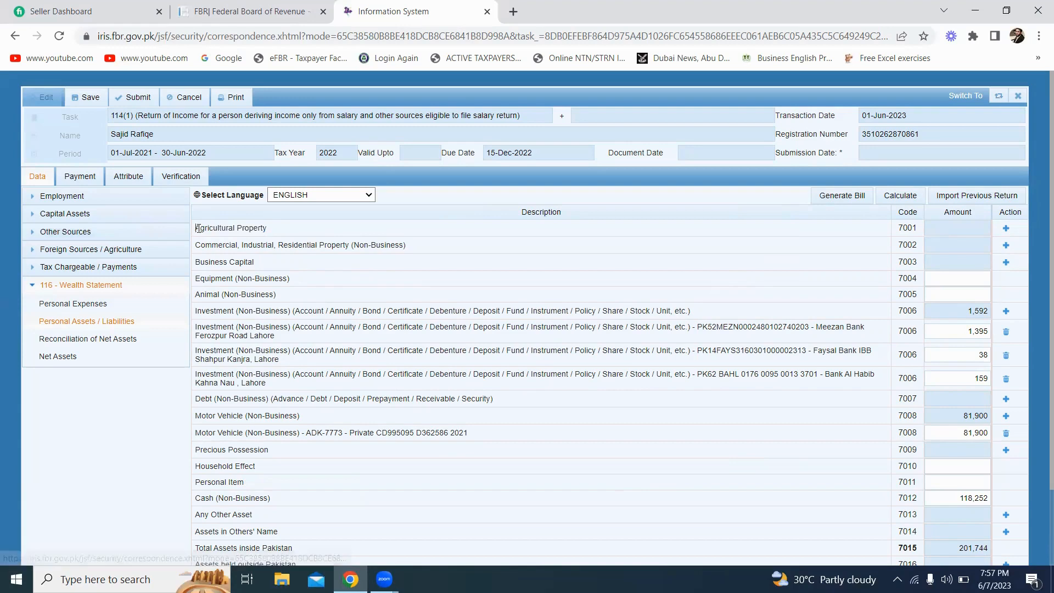
click(1006, 228)
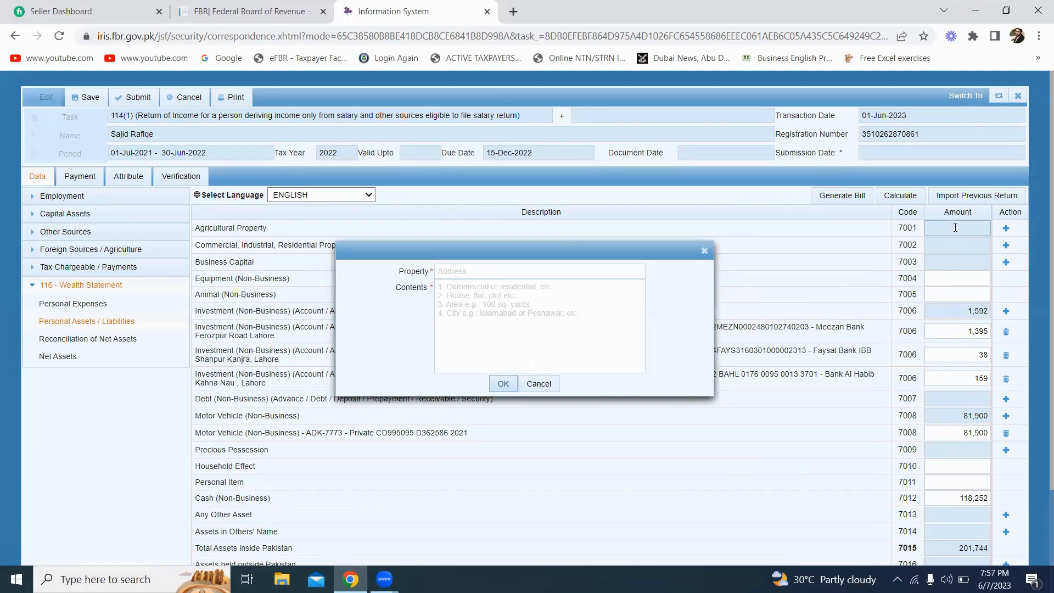
click(541, 384)
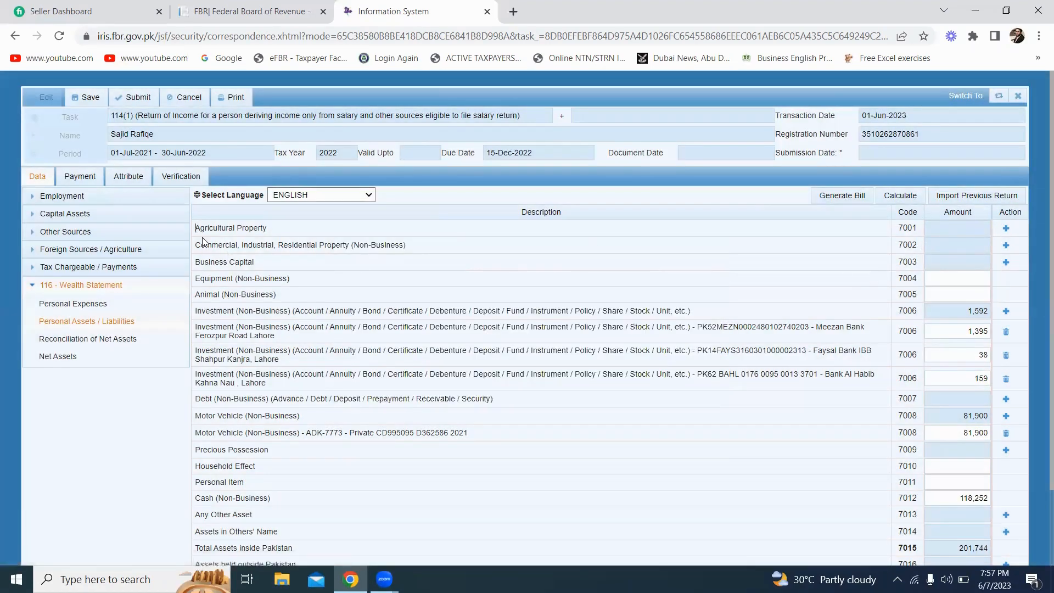
Review the property, Business Capital, Equipment (Non-Business) and Animal (Non-Business) rows
drag(196, 228, 407, 248)
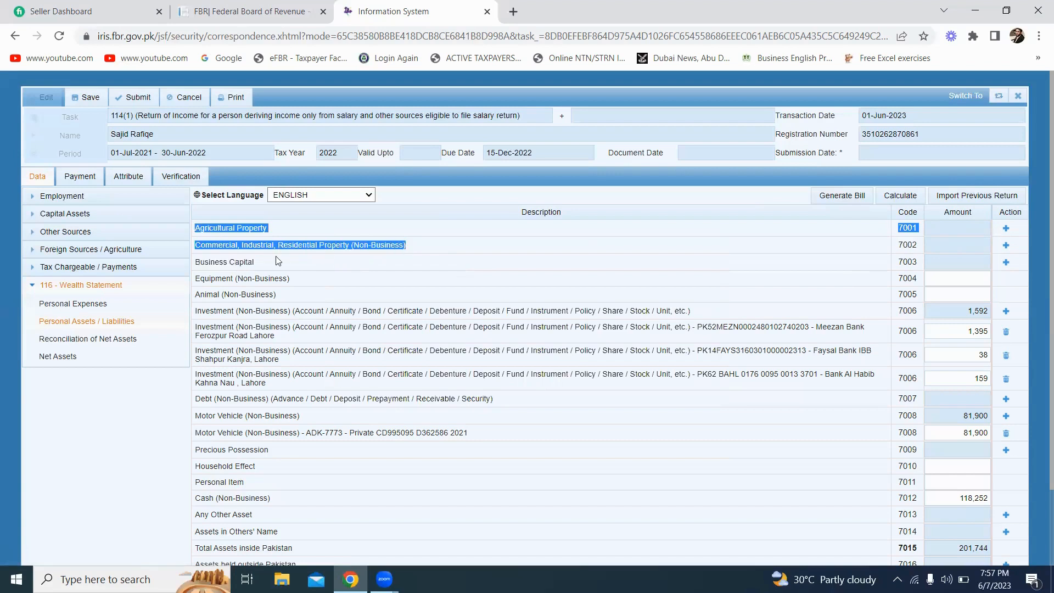
click(241, 262)
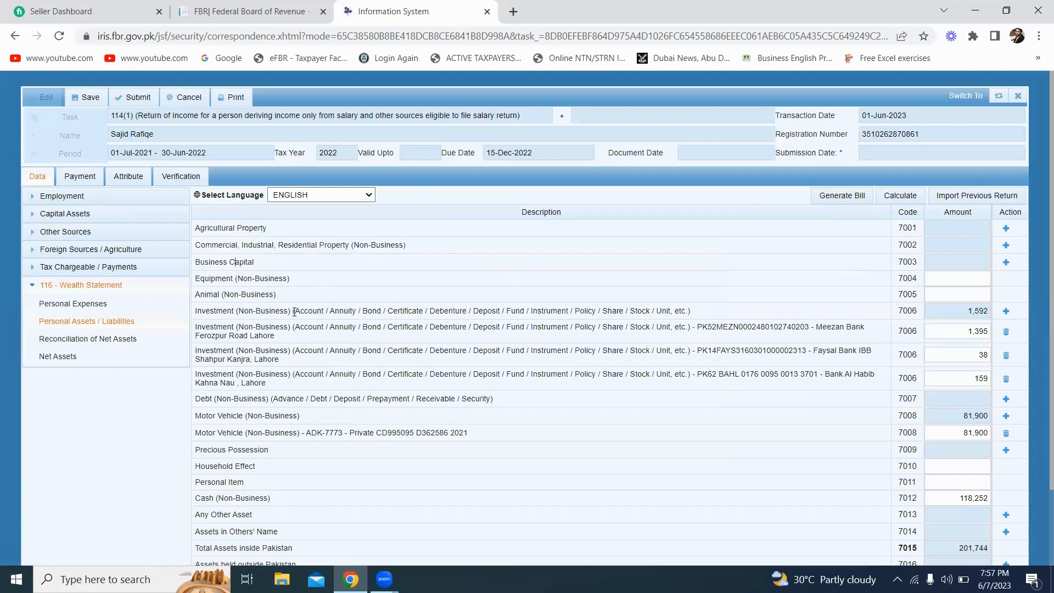
drag(200, 278, 235, 293)
click(331, 300)
click(222, 278)
click(946, 291)
Examine the Investment and Contents fields of the Investment (Non-Business) entry form, then close it without adding a record
click(196, 310)
drag(317, 310, 714, 314)
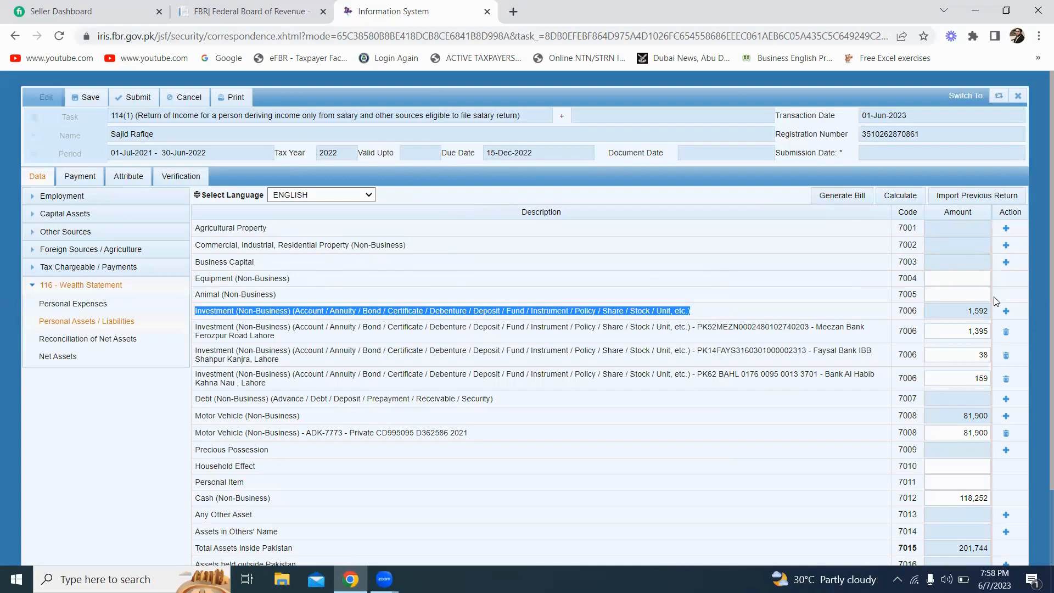
click(1006, 311)
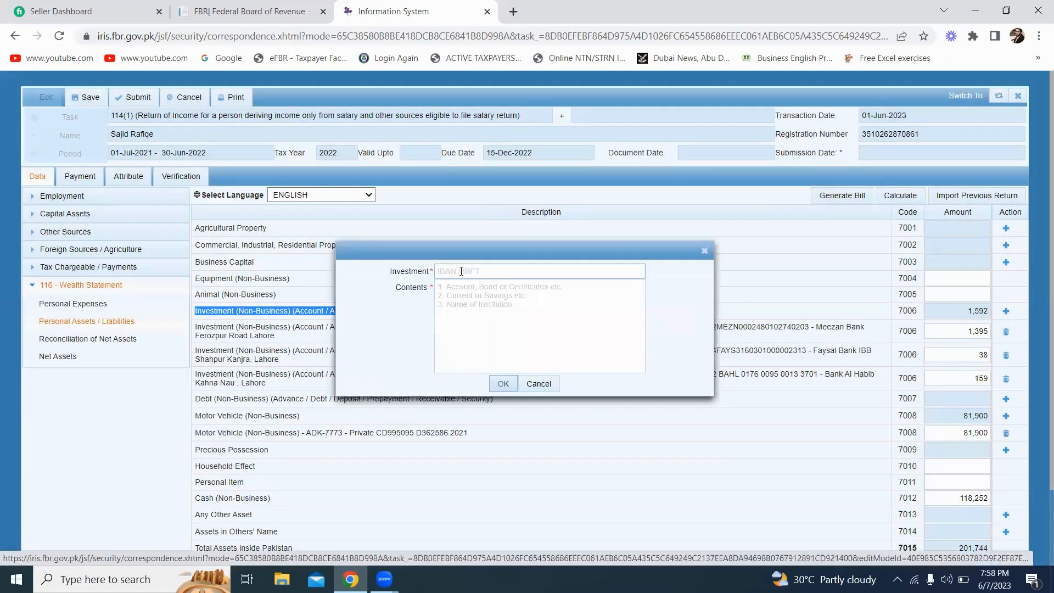
click(460, 282)
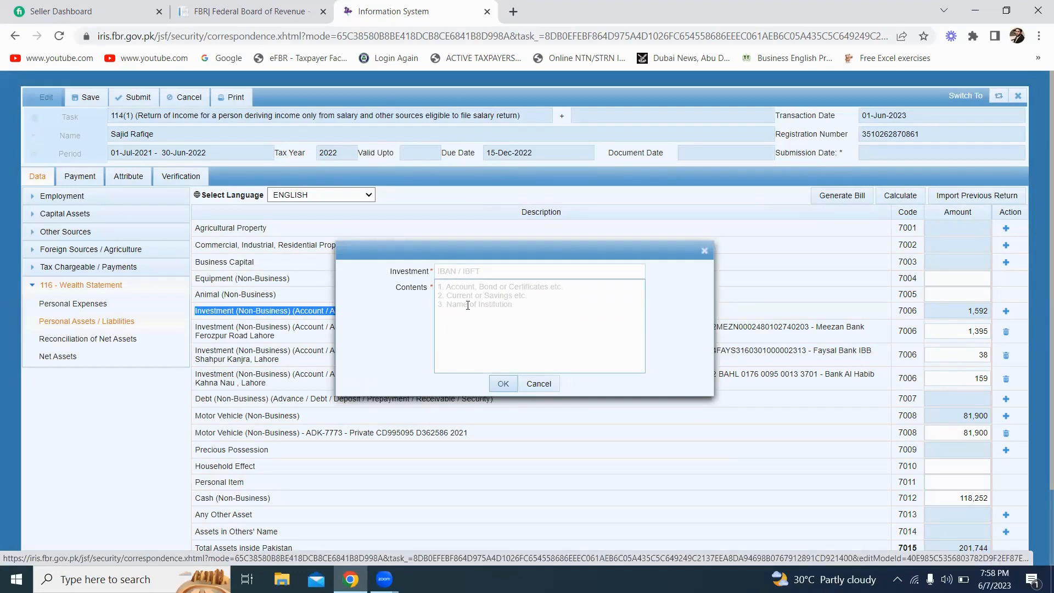
click(538, 383)
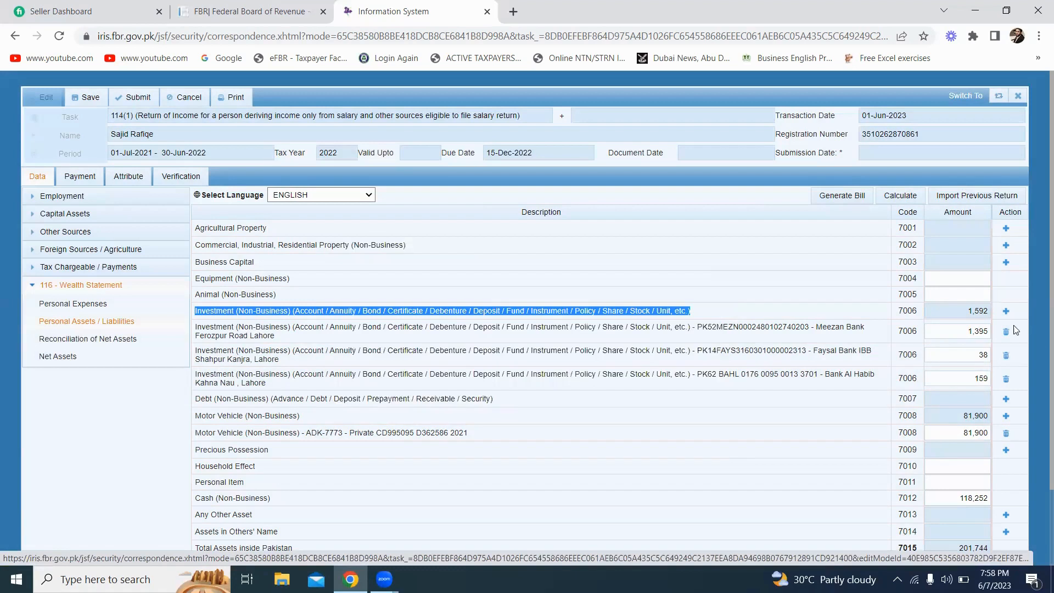
Check the Investment (Non-Business) total and the amounts of the Meezan Bank, Faysal Bank and Bank Al Habib entries
click(988, 311)
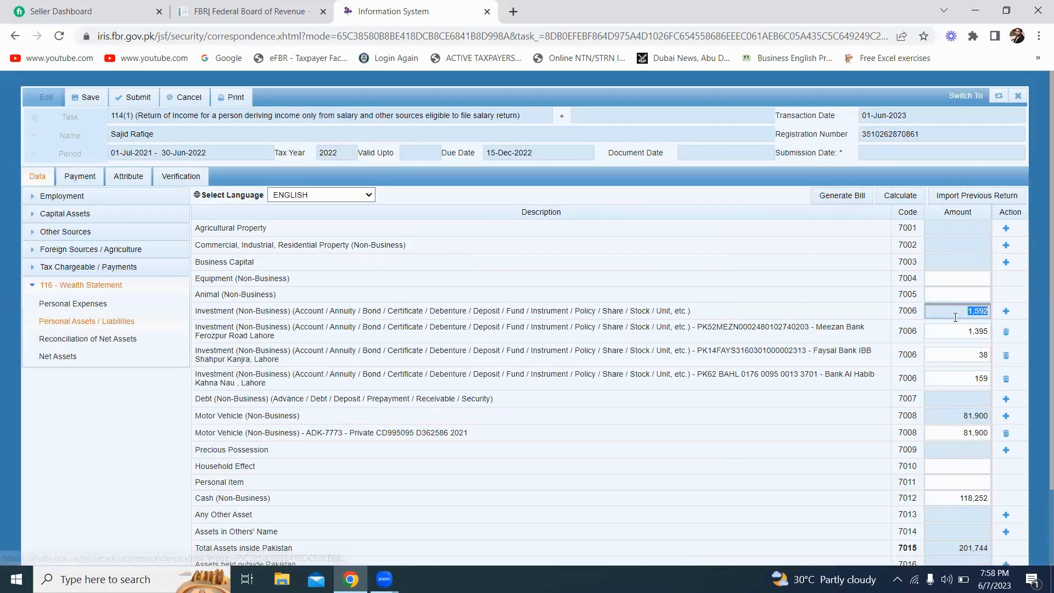
click(987, 331)
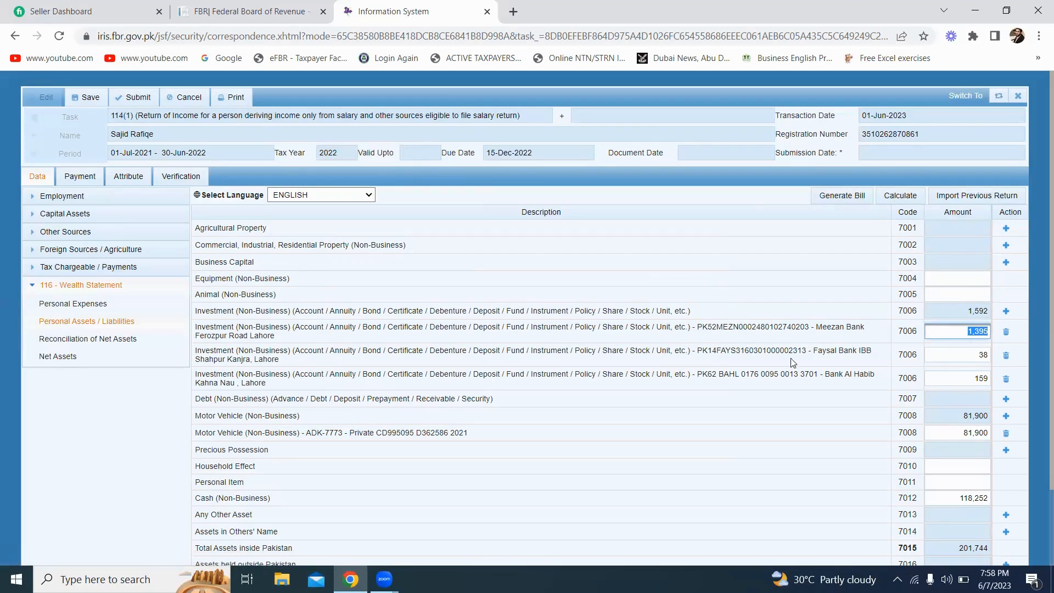
click(979, 354)
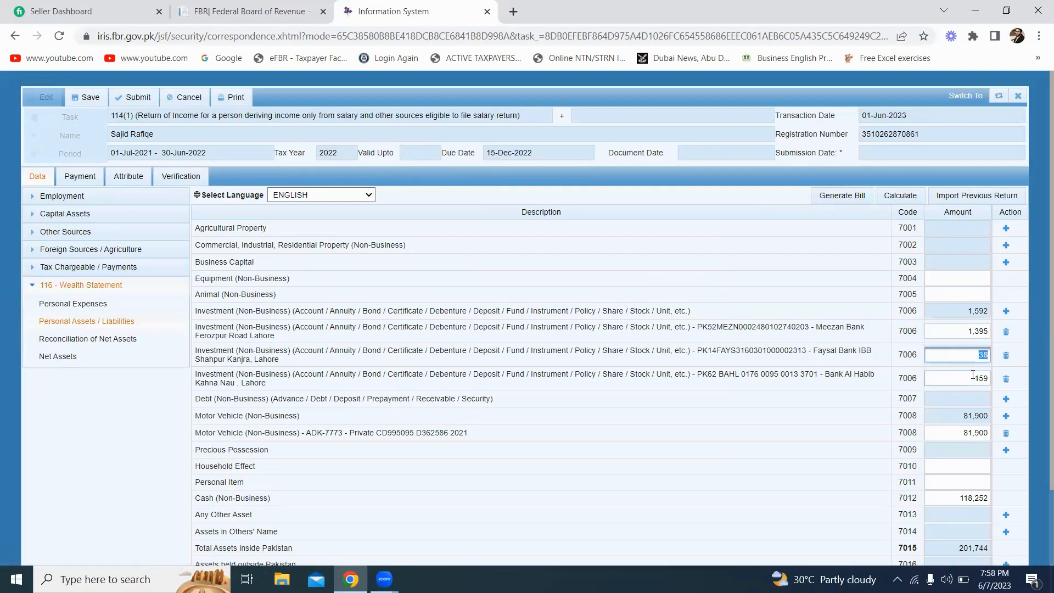
click(973, 377)
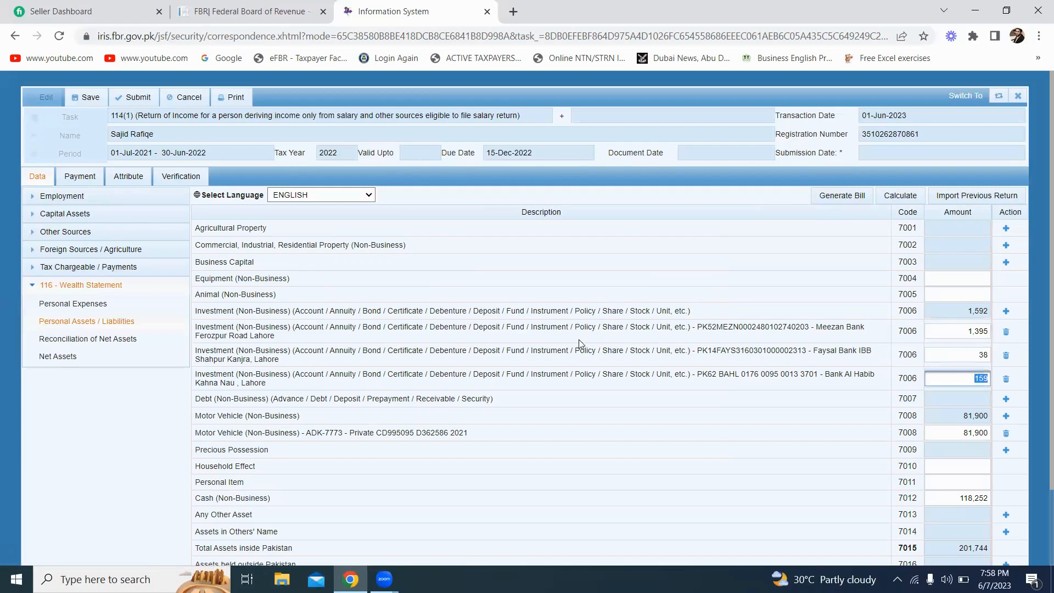
drag(666, 327, 949, 336)
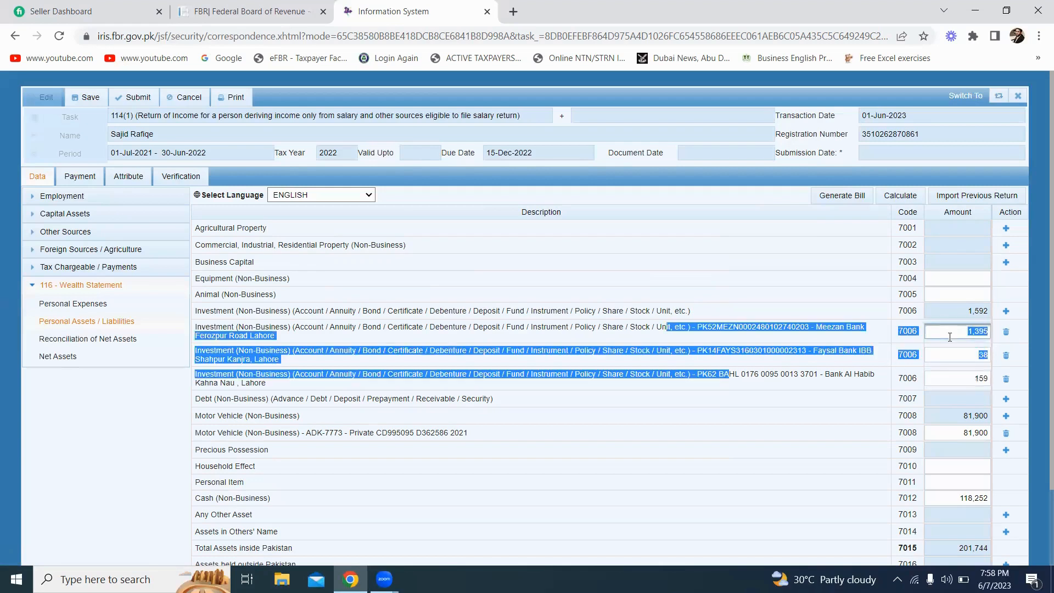
click(950, 337)
click(953, 354)
click(952, 376)
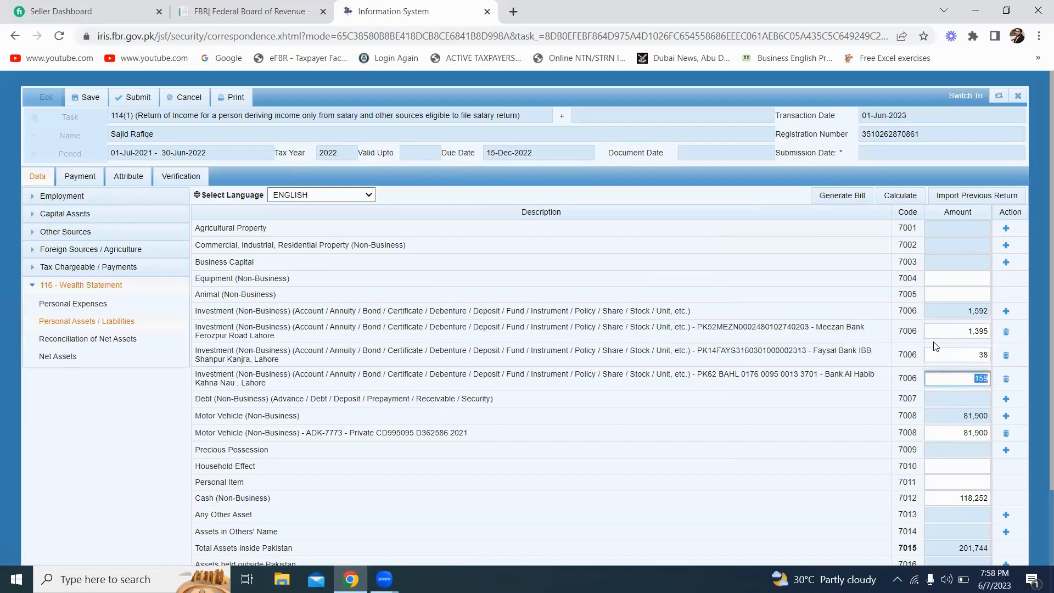
Examine the Debtor and Contents fields of the Debt (Non-Business) entry form and close it without adding a record
scroll(1037, 338, down, 1)
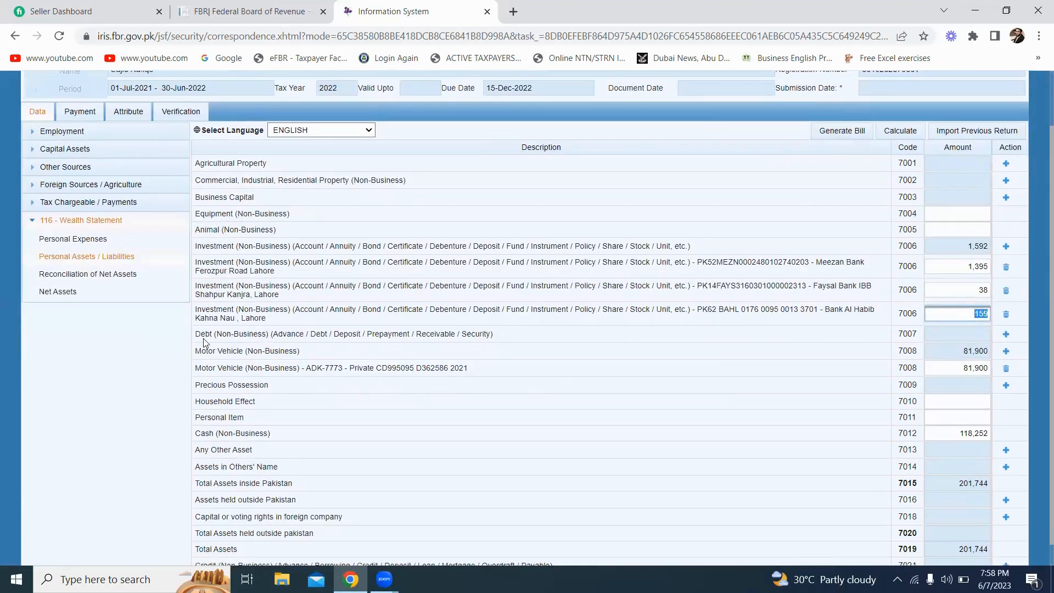
drag(201, 336, 222, 342)
click(494, 345)
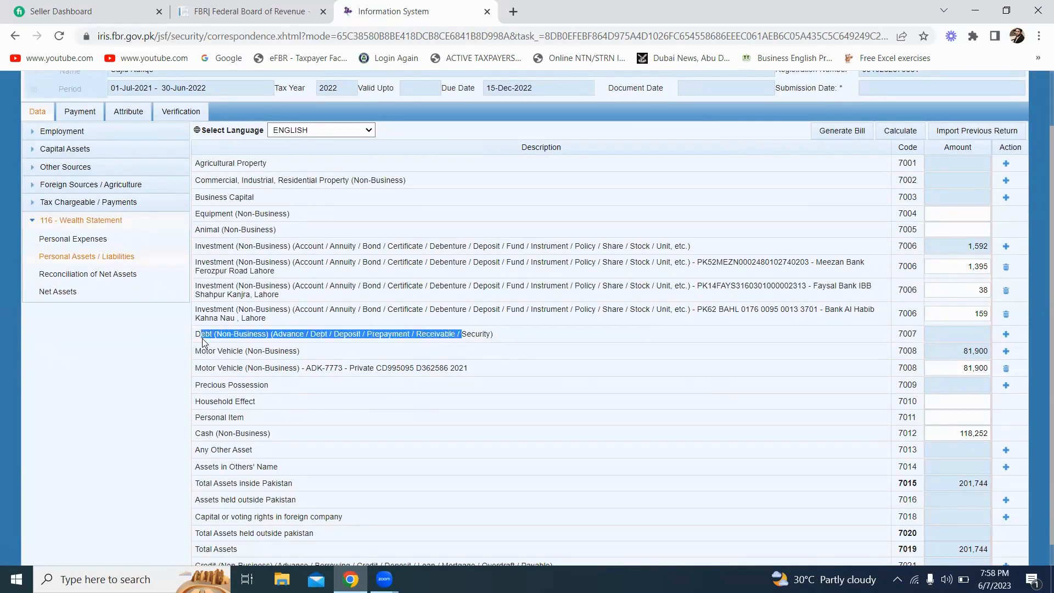
click(196, 336)
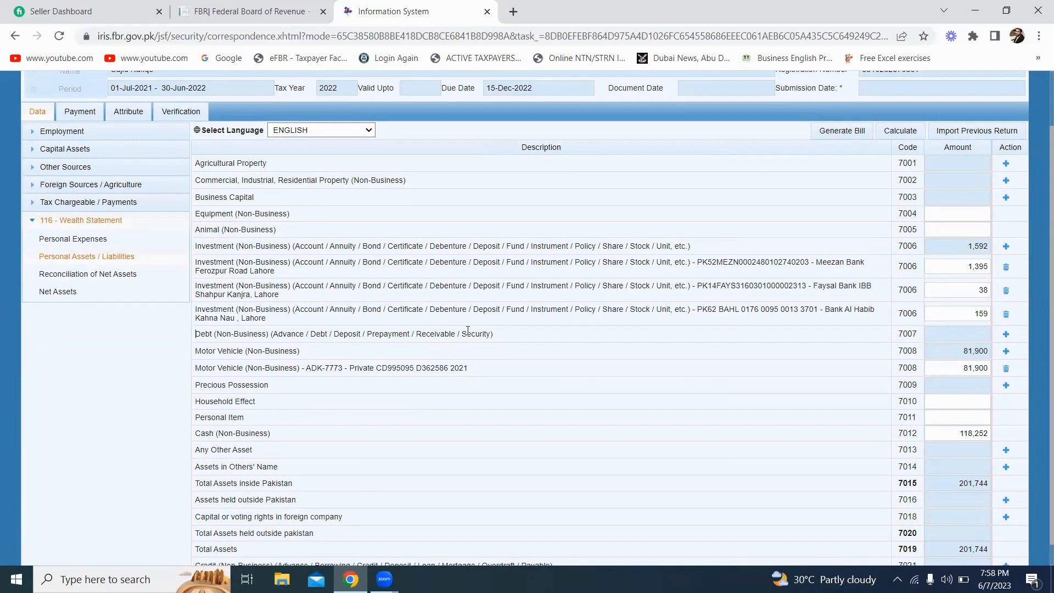
click(1001, 335)
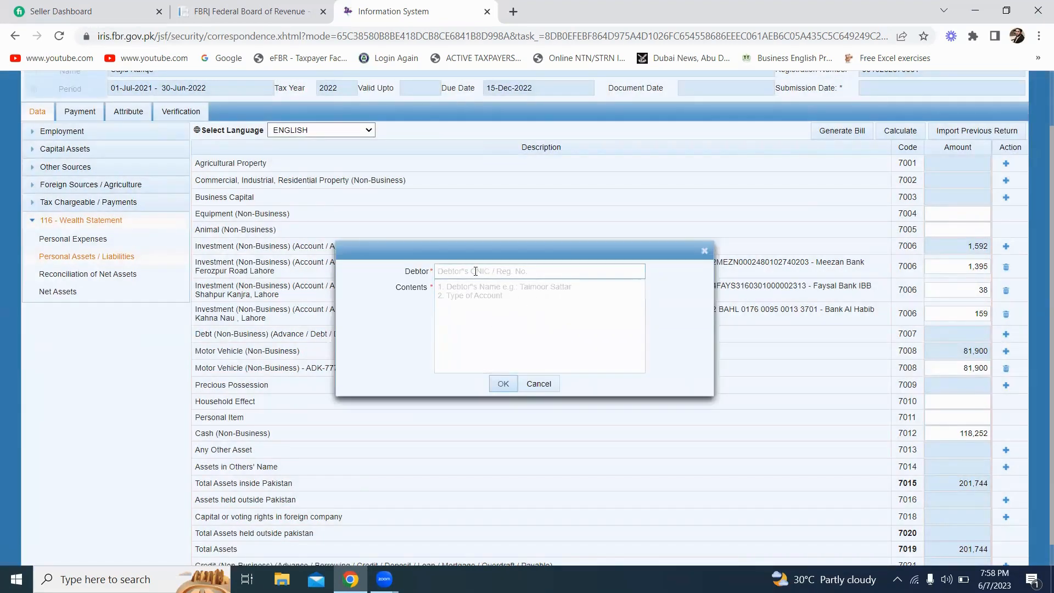
click(515, 273)
click(515, 290)
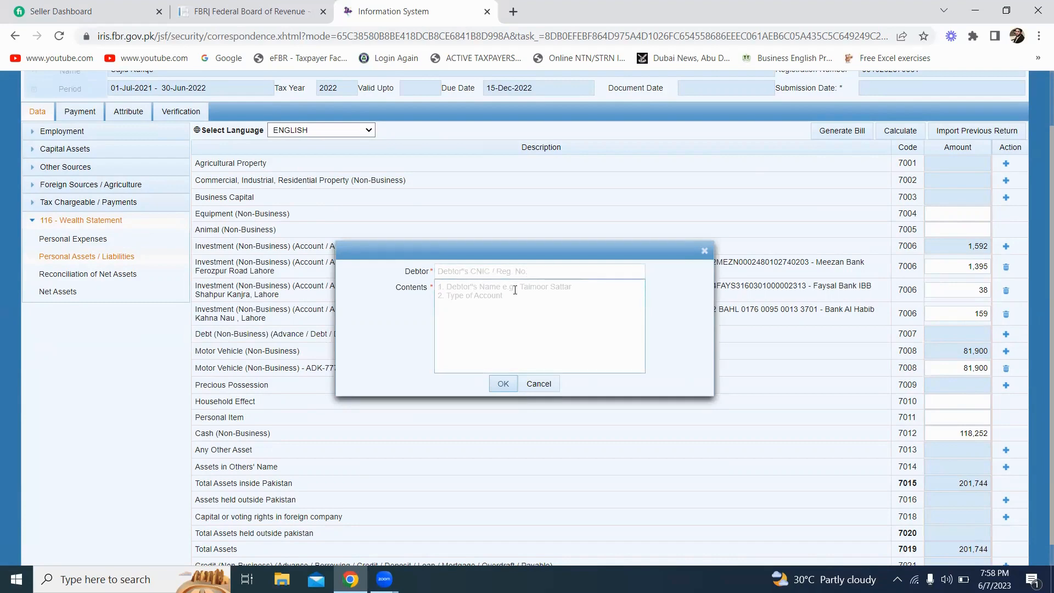
click(548, 385)
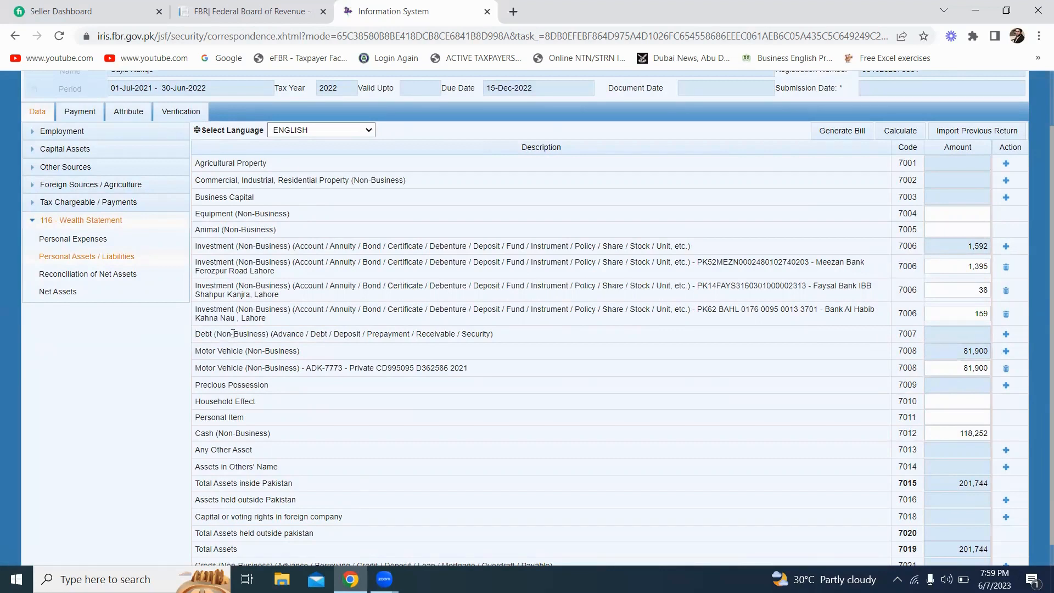
Review the Motor Vehicle (Non-Business) rows and the description and amount of the existing private vehicle entry
drag(196, 354, 311, 365)
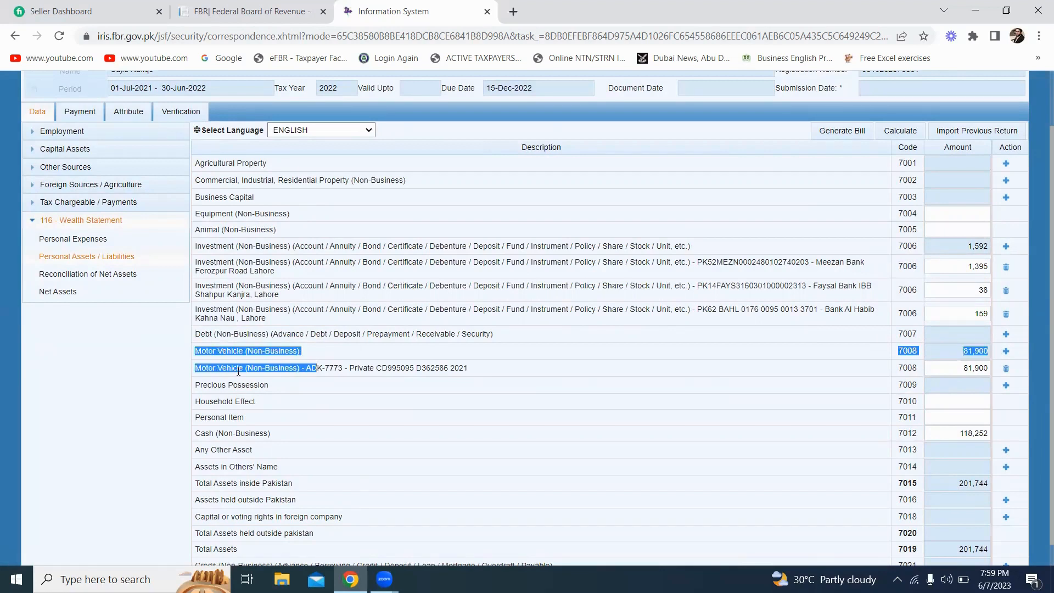
click(197, 379)
drag(196, 366, 488, 371)
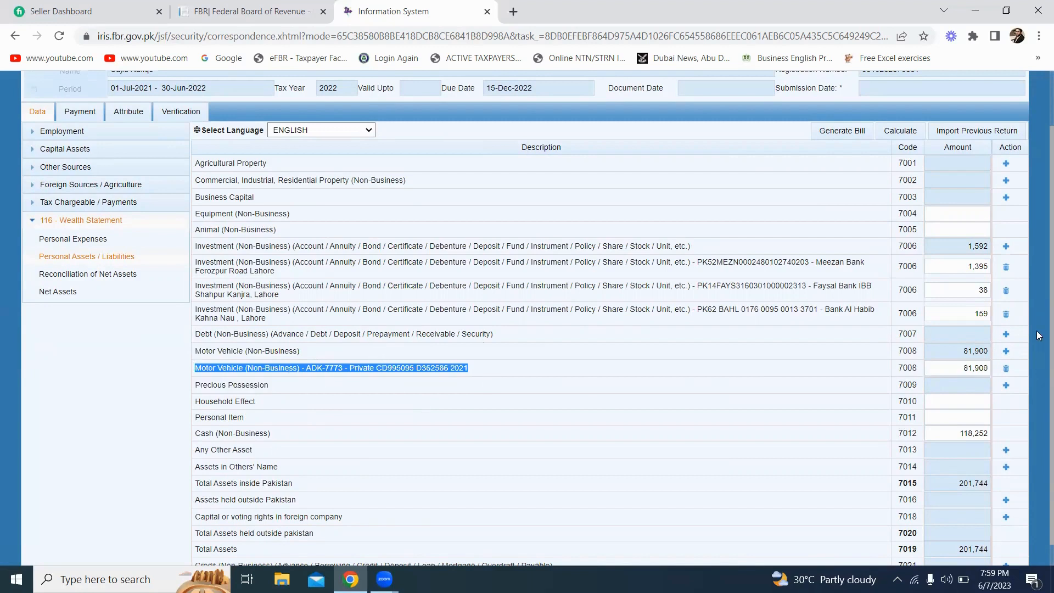
scroll(1036, 374, down, 1)
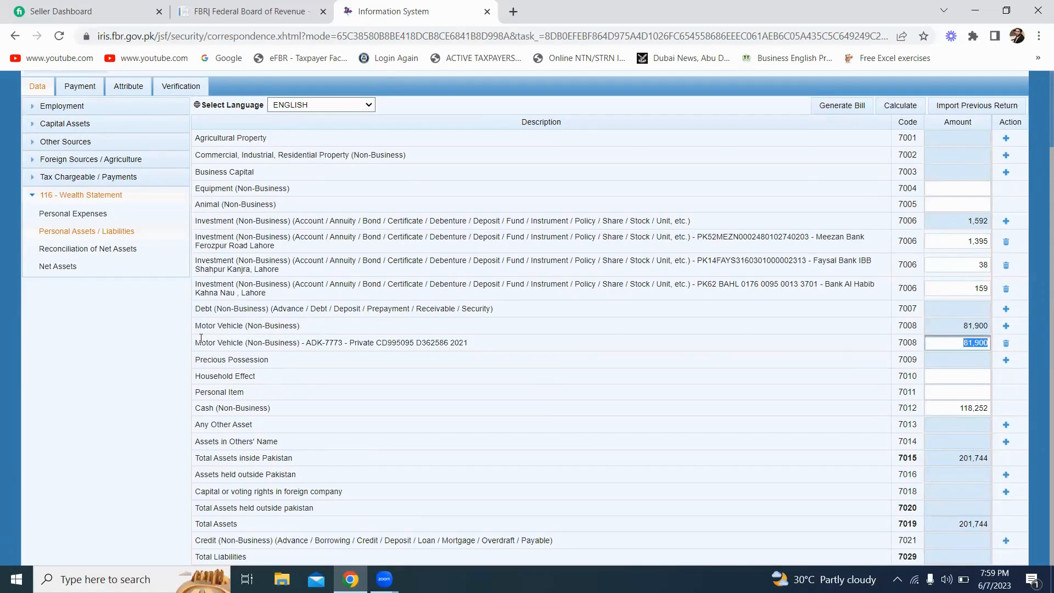
drag(196, 344, 885, 342)
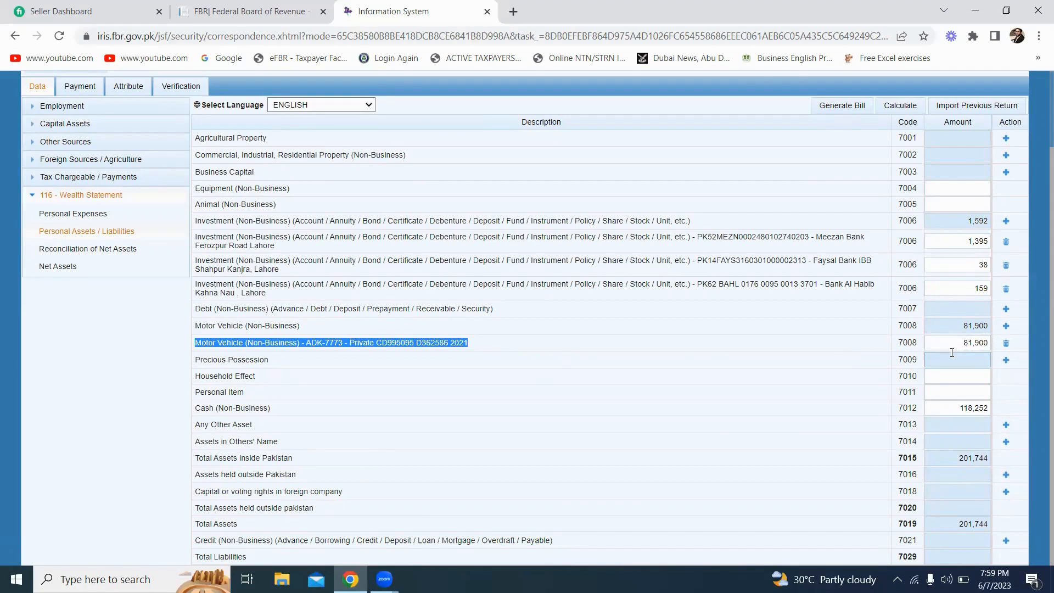
click(275, 342)
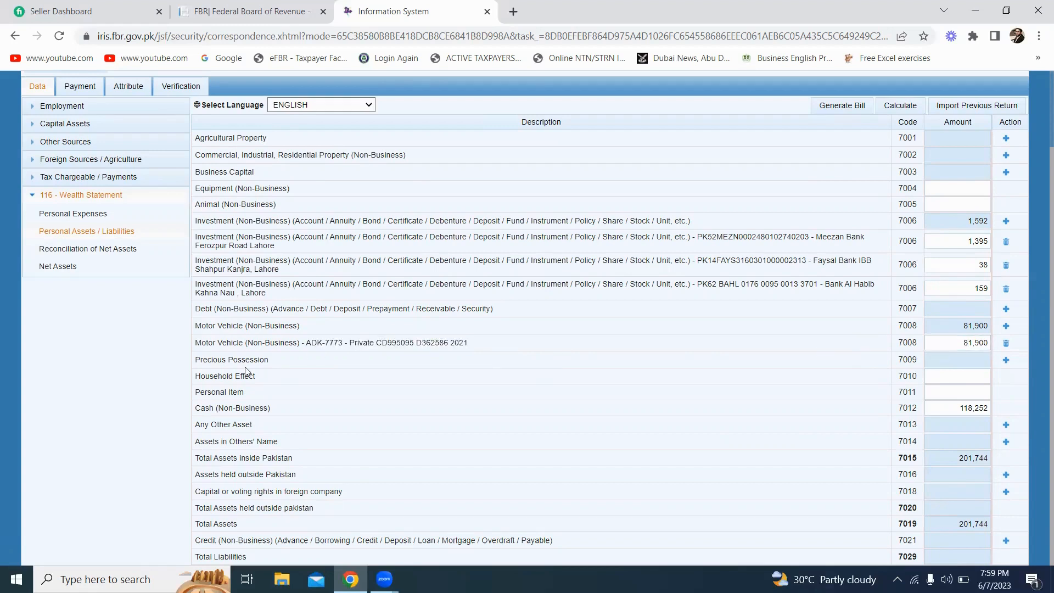
Review the Precious Possession, Household Effect and Personal Item rows and check the Cash (Non-Business) amount
drag(198, 358, 280, 366)
click(240, 390)
drag(201, 391, 305, 400)
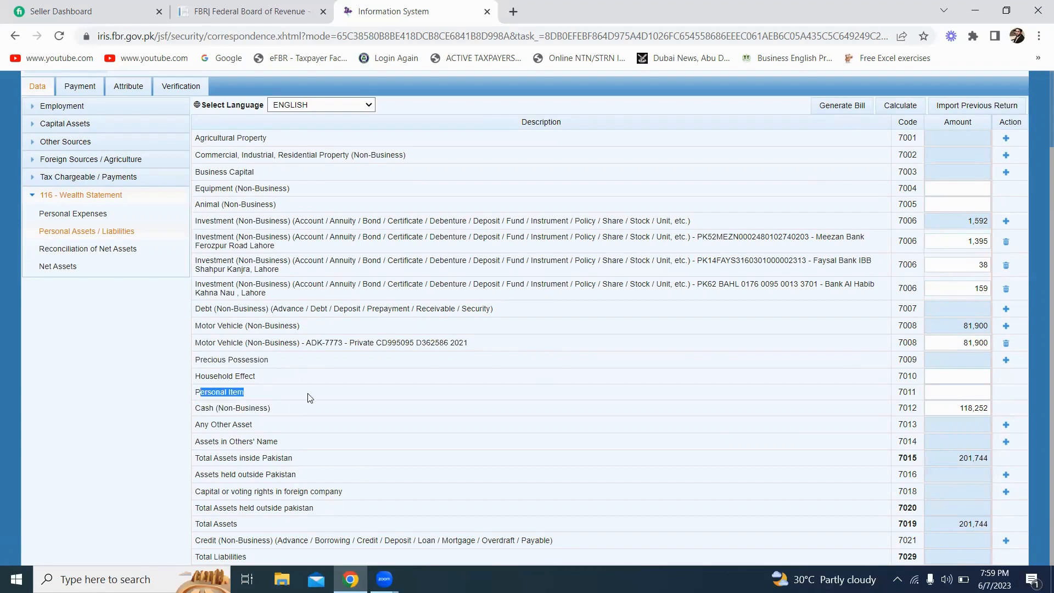
click(277, 412)
triple_click(235, 411)
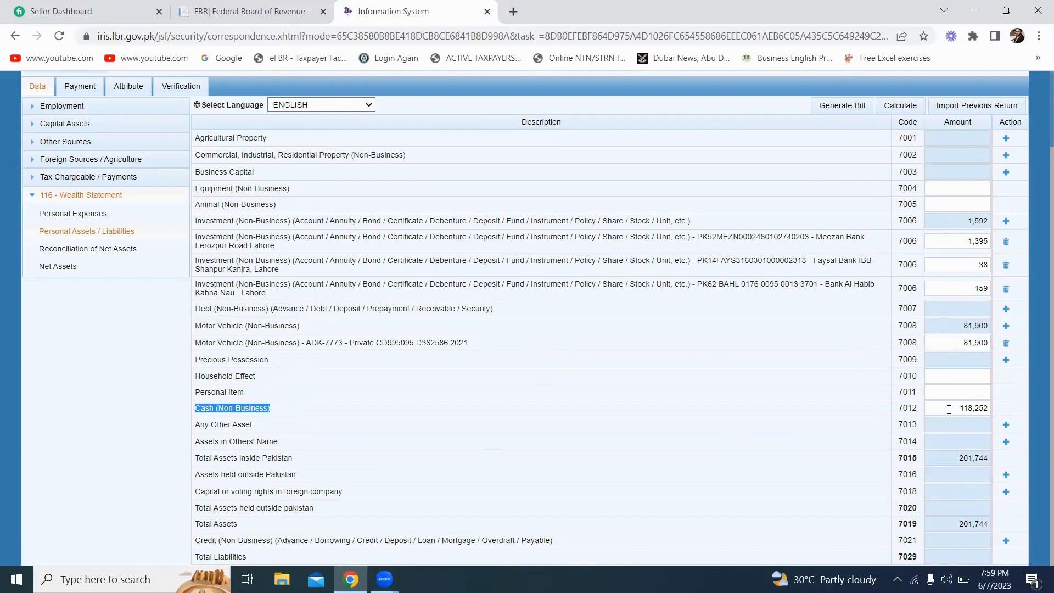
drag(990, 409, 962, 422)
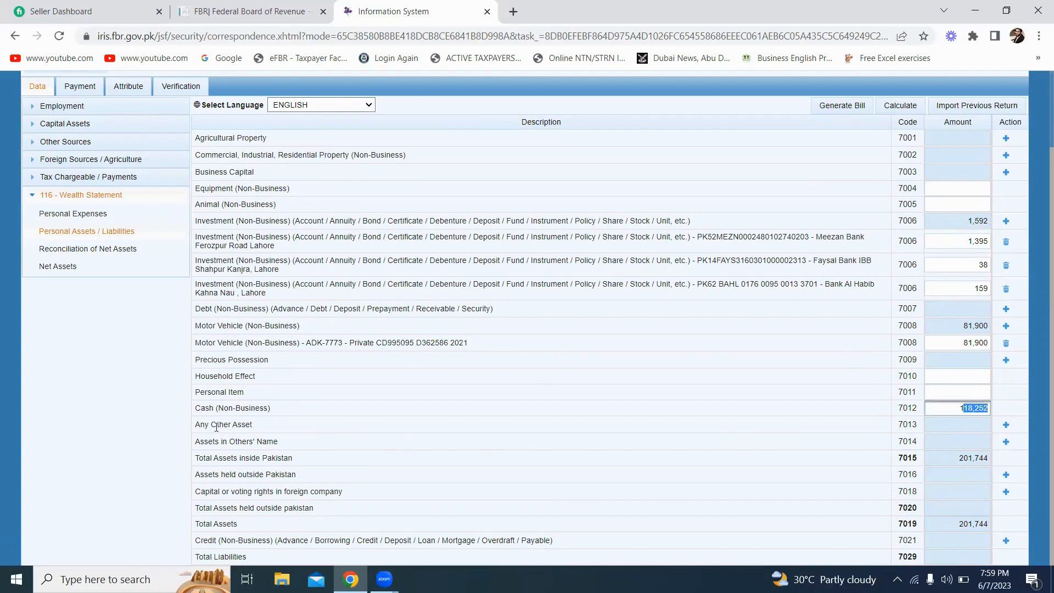
Examine the Contents field of the Assets in Others' Name entry form and close it without adding a record
drag(200, 425, 306, 450)
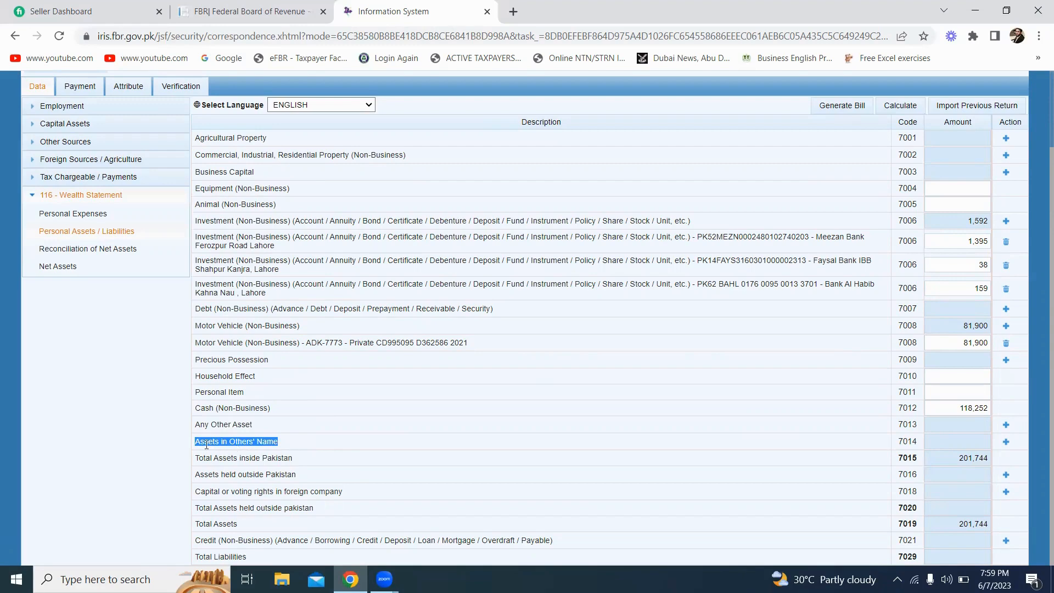
click(1005, 442)
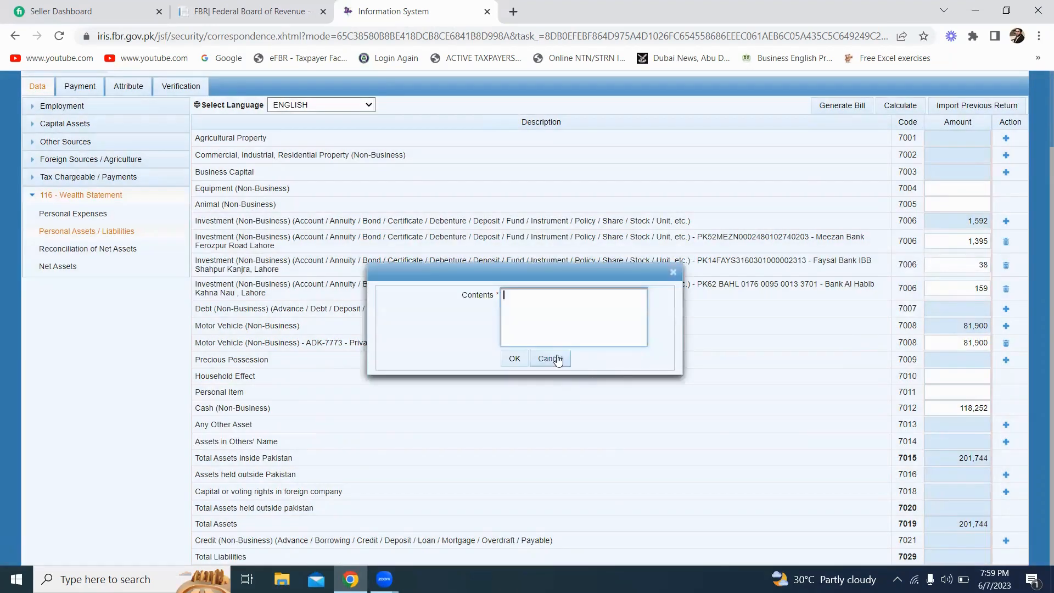
click(548, 358)
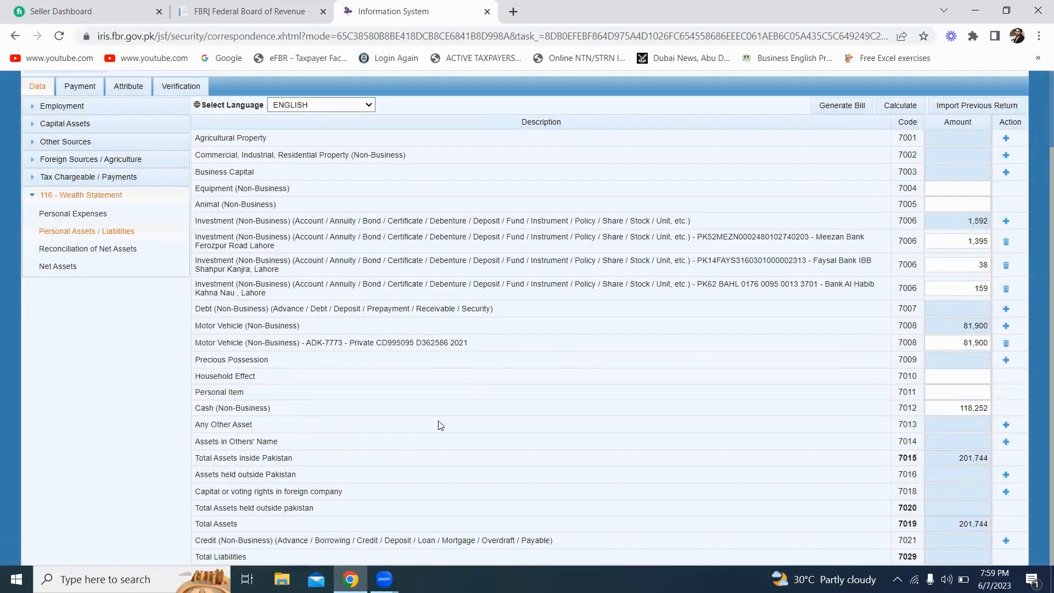
Review the rows for assets inside and outside Pakistan, recalculate the statement and check the Total Assets amount
drag(198, 458, 345, 468)
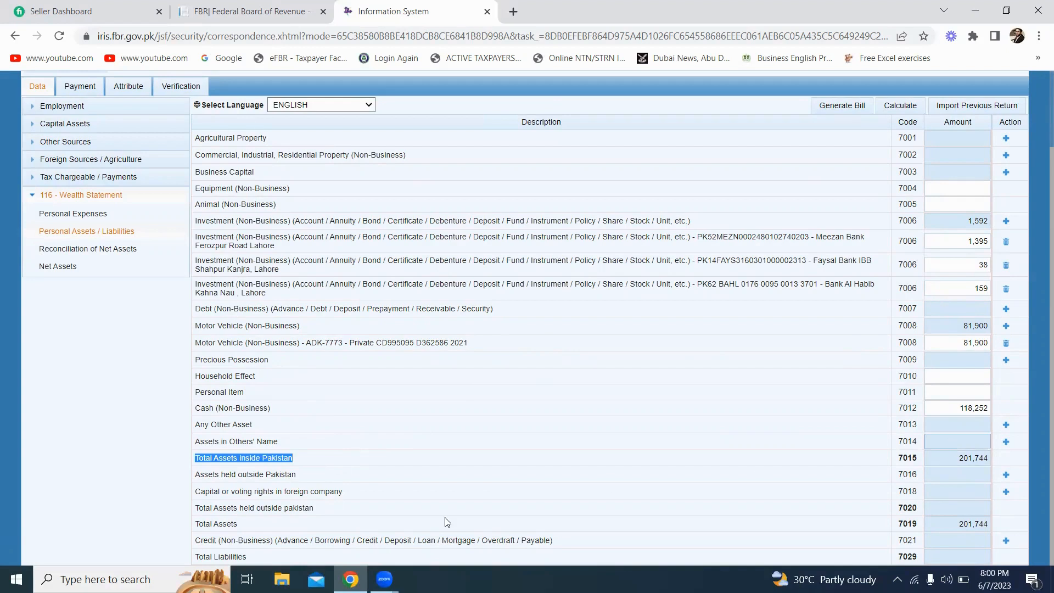
triple_click(202, 476)
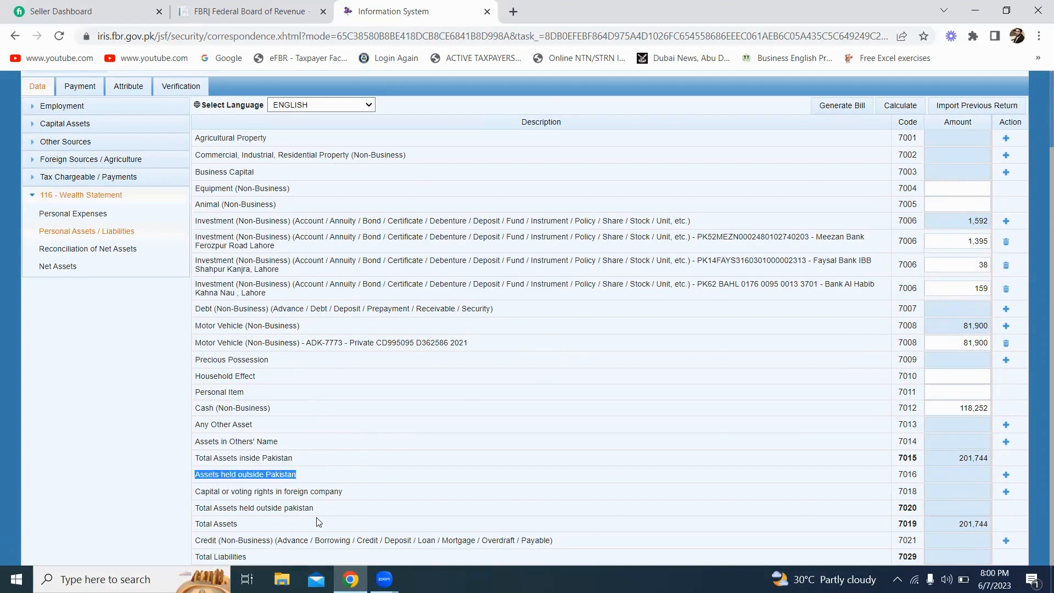
drag(198, 508, 347, 515)
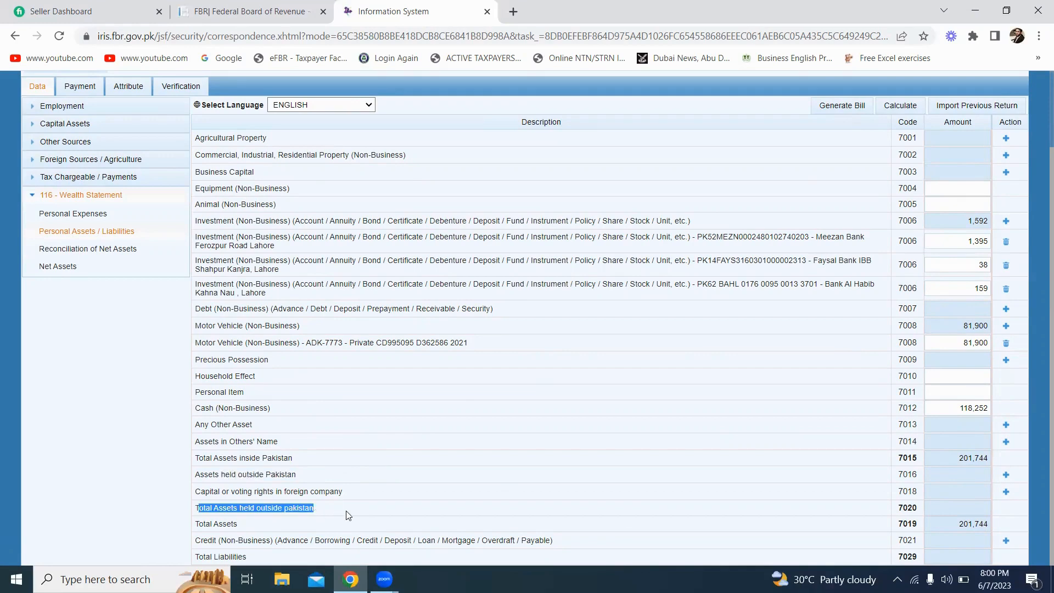
scroll(310, 508, up, 2)
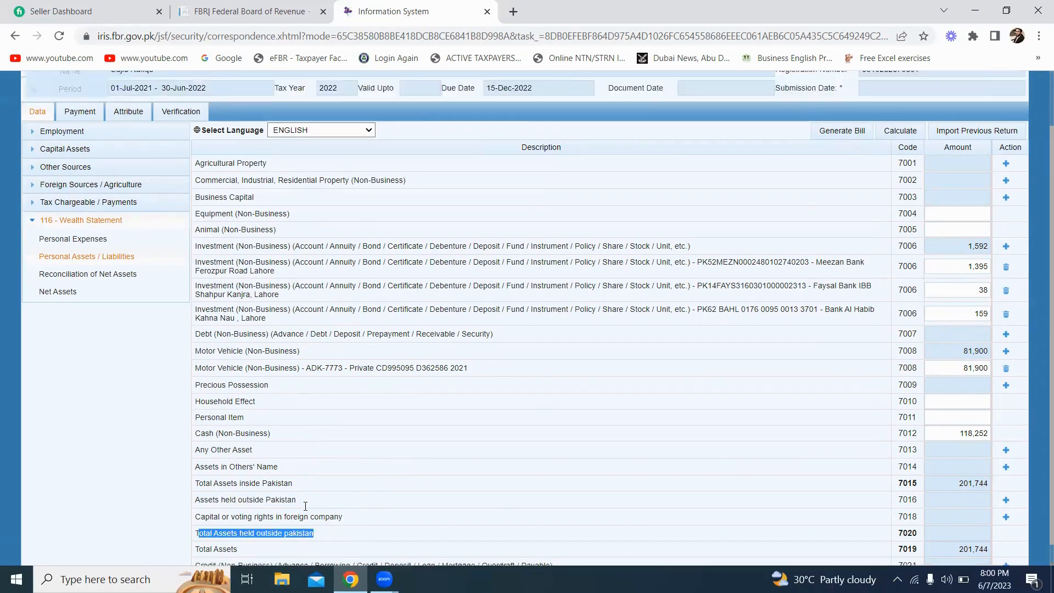
scroll(1037, 451, down, 2)
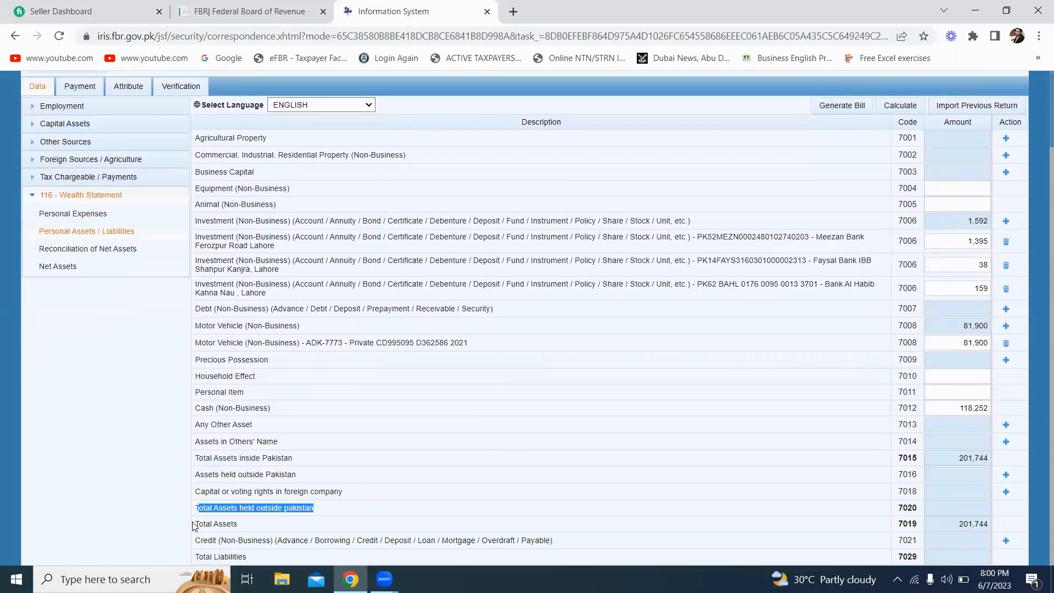
drag(193, 525, 240, 526)
click(903, 107)
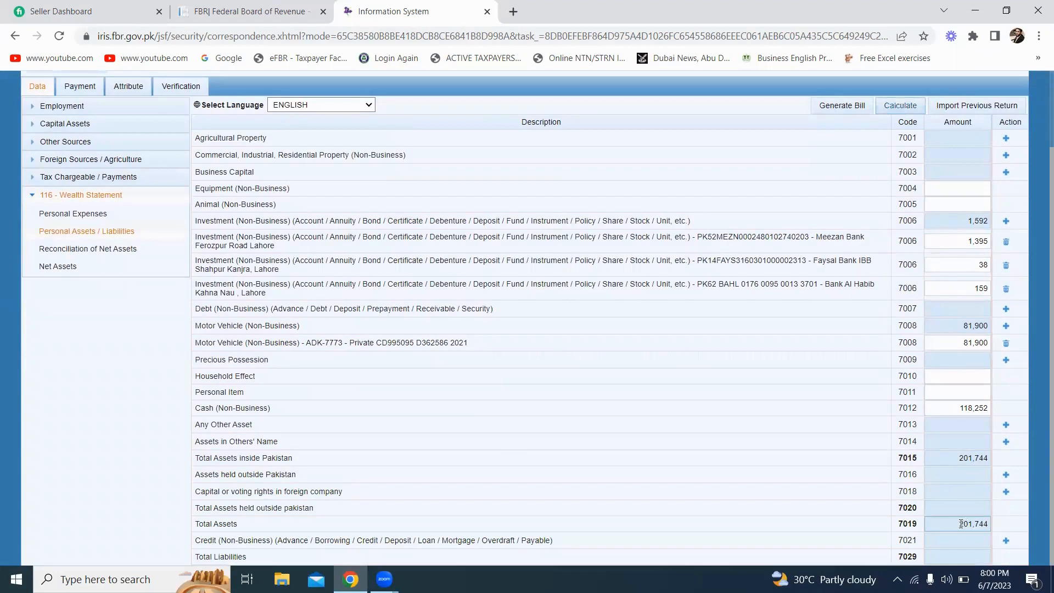
drag(959, 524, 1022, 529)
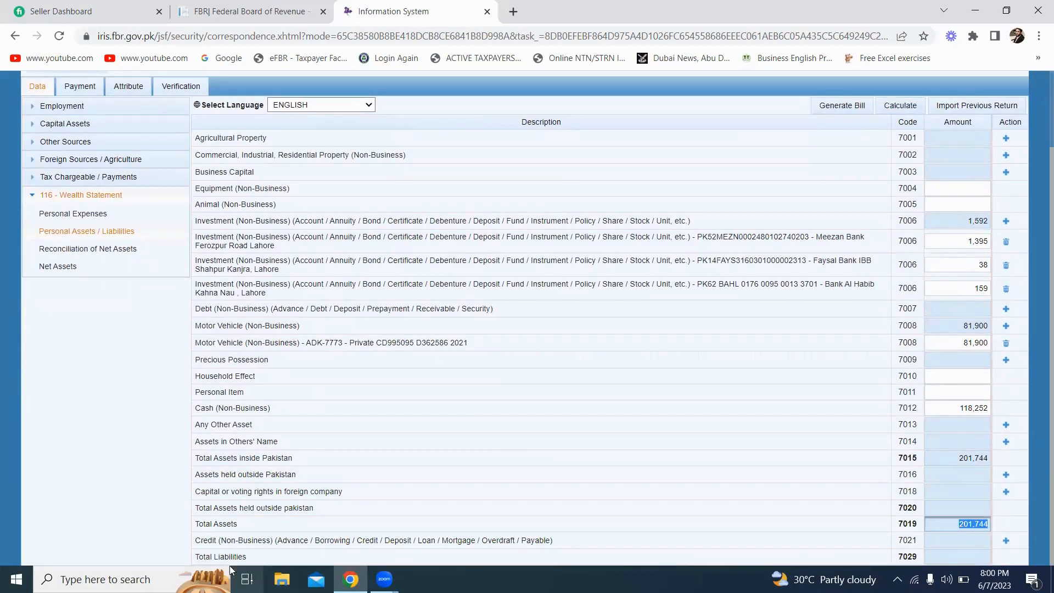
Examine the Creditor and Contents fields of the Credit (Non-Business) entry form and close it without adding a record
drag(200, 541, 545, 552)
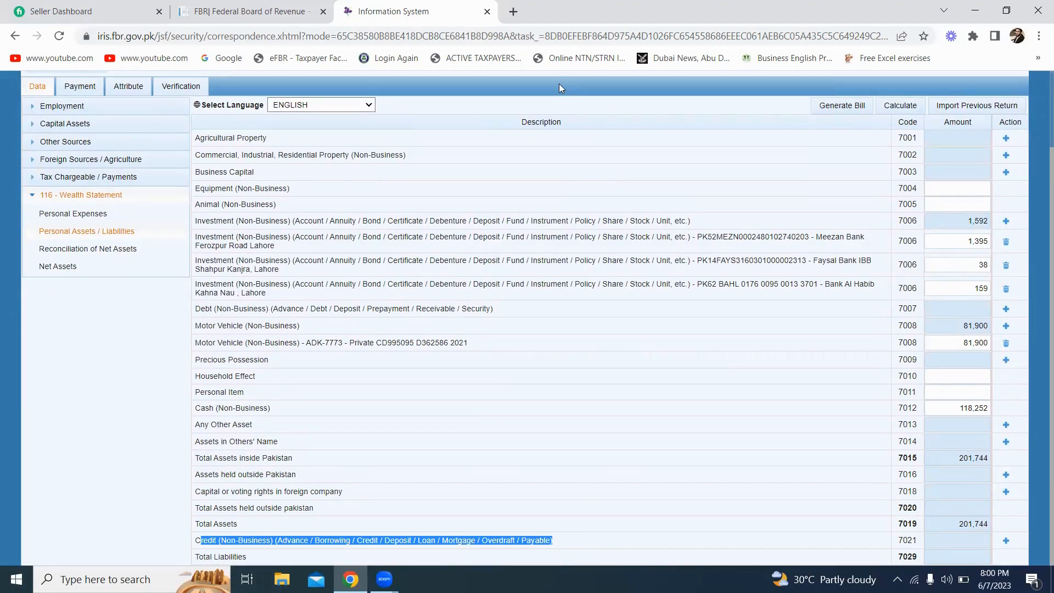
click(1005, 541)
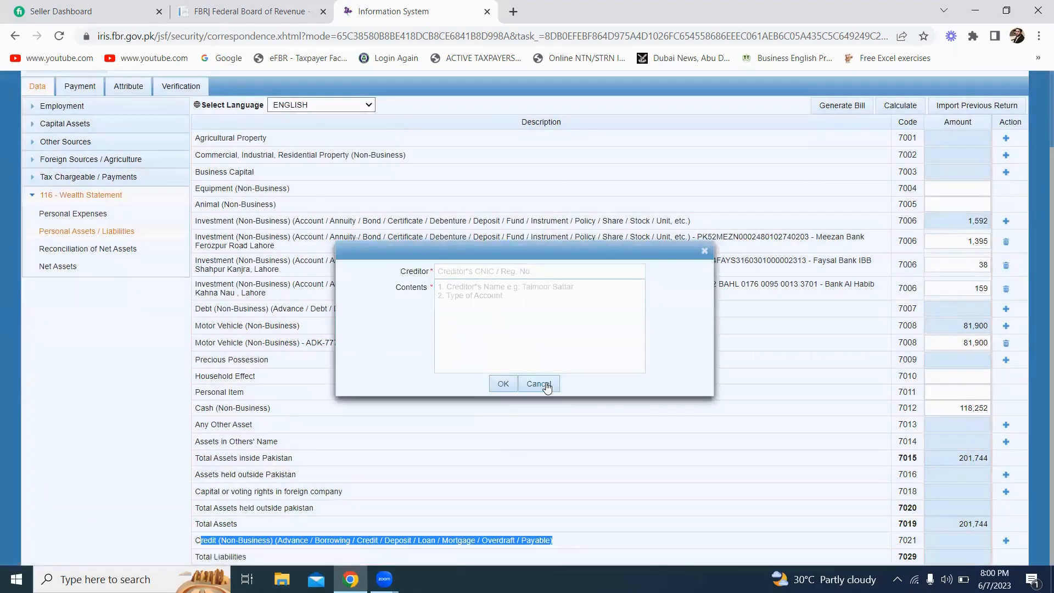
click(547, 384)
click(236, 541)
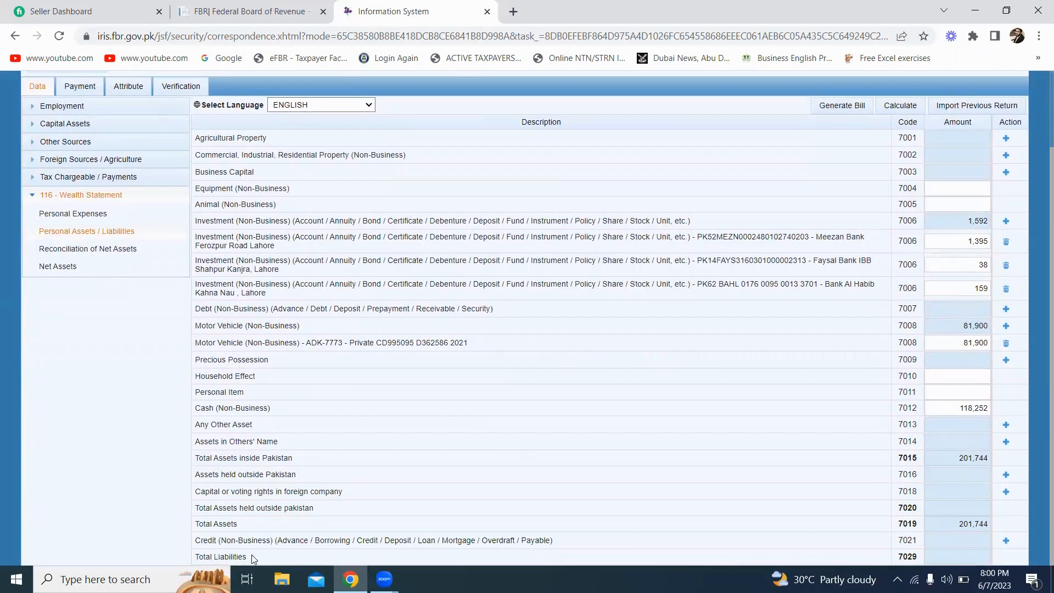
Review the Total Liabilities row and recalculate the personal assets and liabilities
drag(259, 558, 266, 528)
drag(199, 558, 259, 559)
click(902, 107)
scroll(163, 346, up, 1)
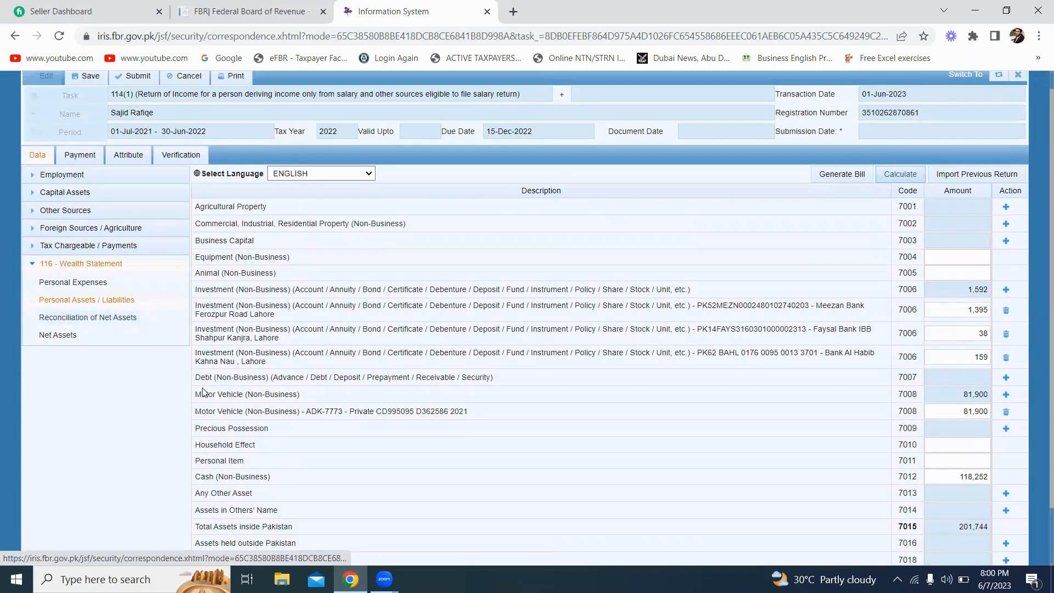
Open Reconciliation of Net Assets and review the previous year's net assets, the declared income rows and the Unreconciled Amount
click(106, 322)
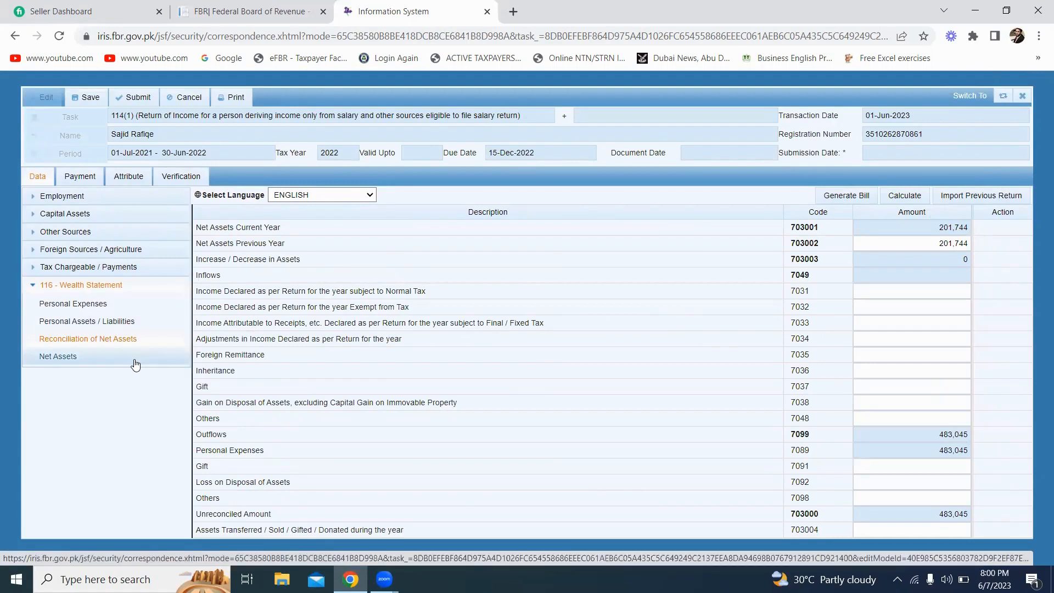
drag(199, 293, 405, 306)
click(933, 243)
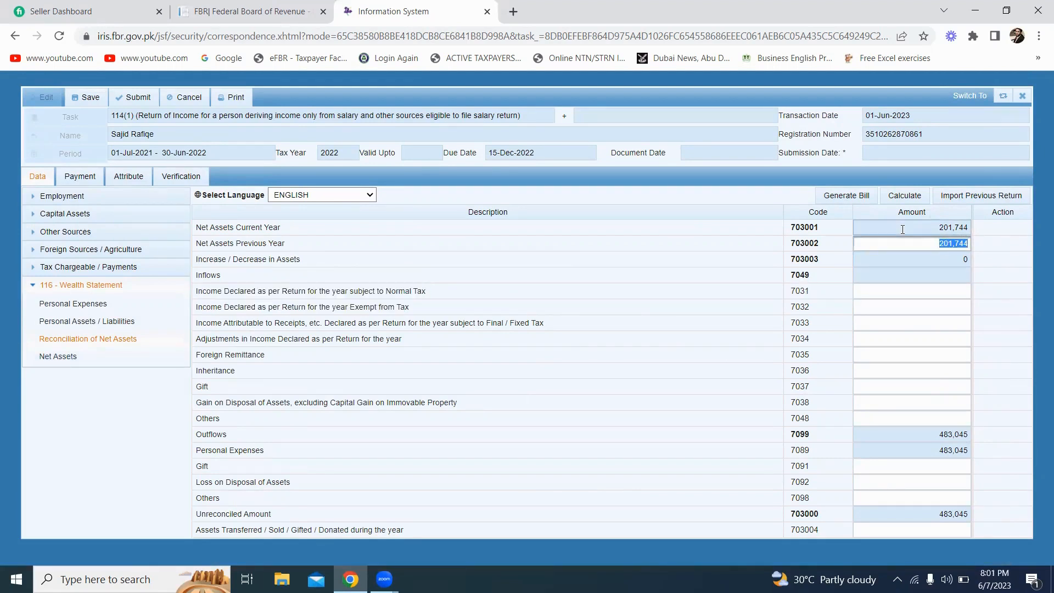
drag(197, 292, 396, 346)
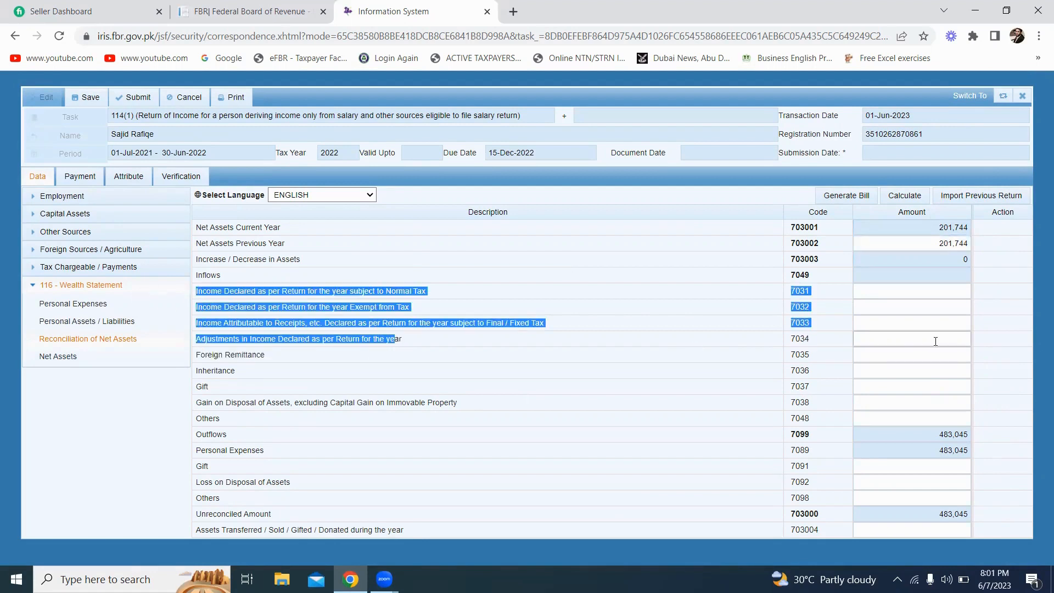
click(316, 355)
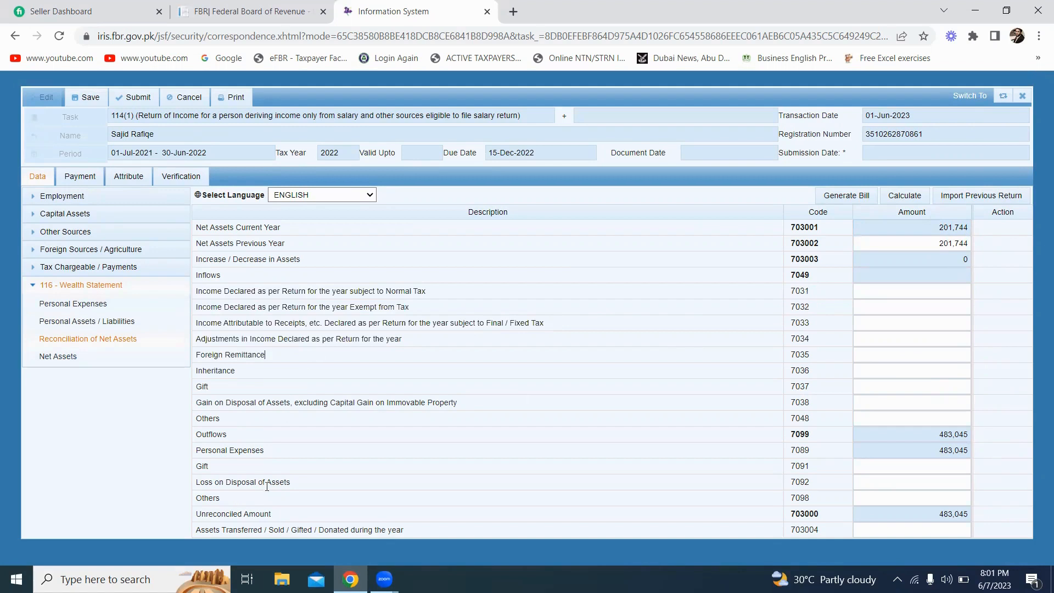
click(967, 515)
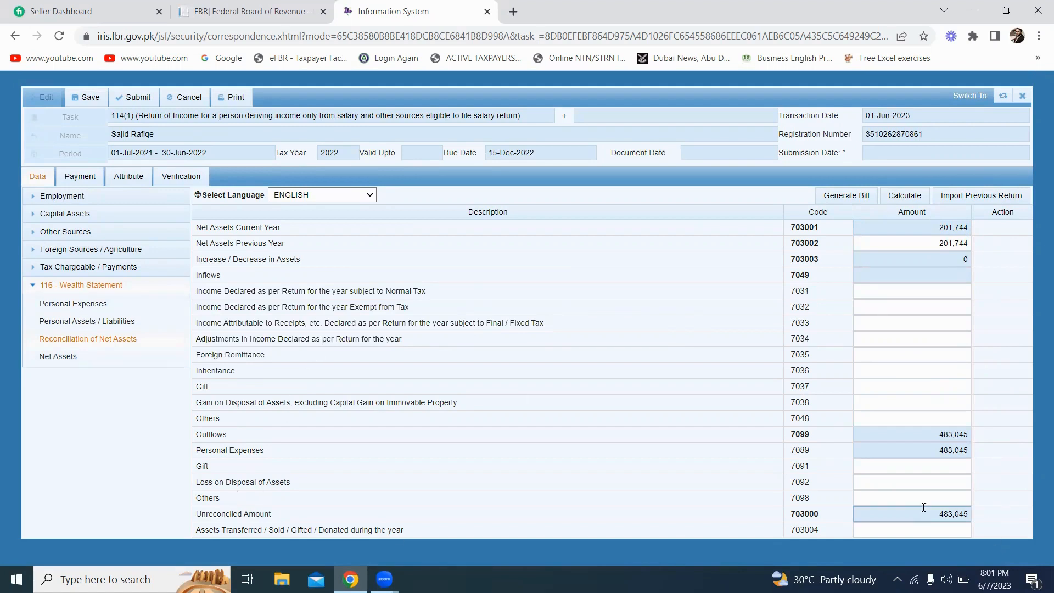
double_click(971, 515)
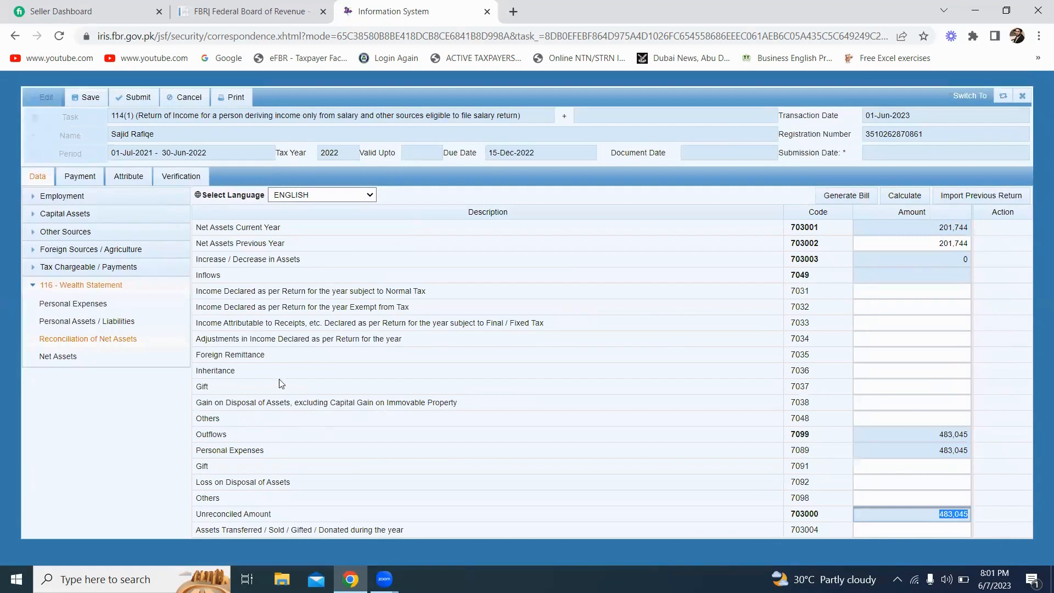
Look up the total Income from Salary in the Employment salary data for the income subject to normal tax
drag(198, 291, 444, 301)
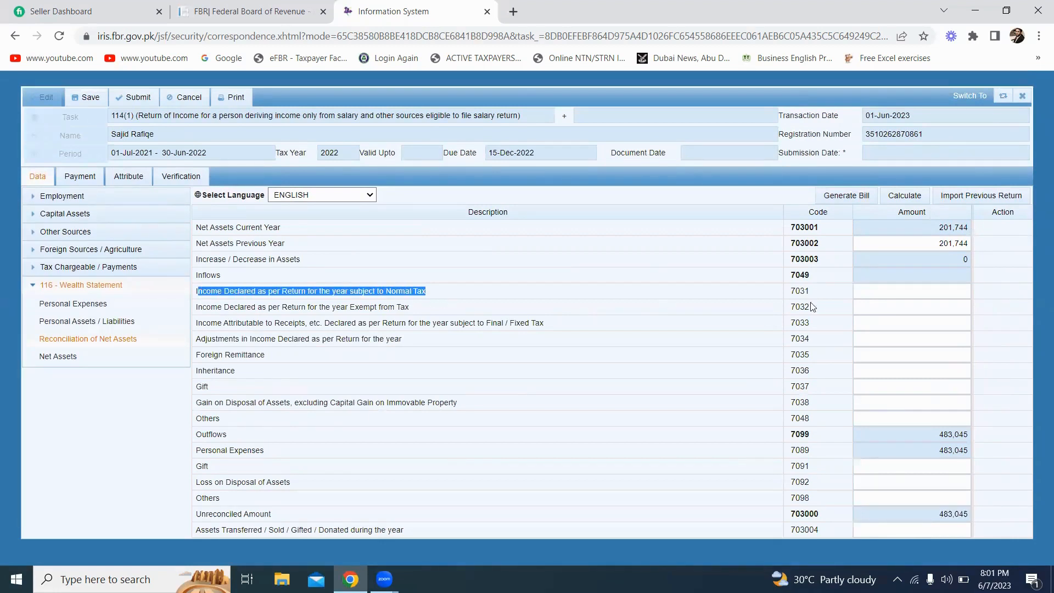
click(883, 291)
click(61, 196)
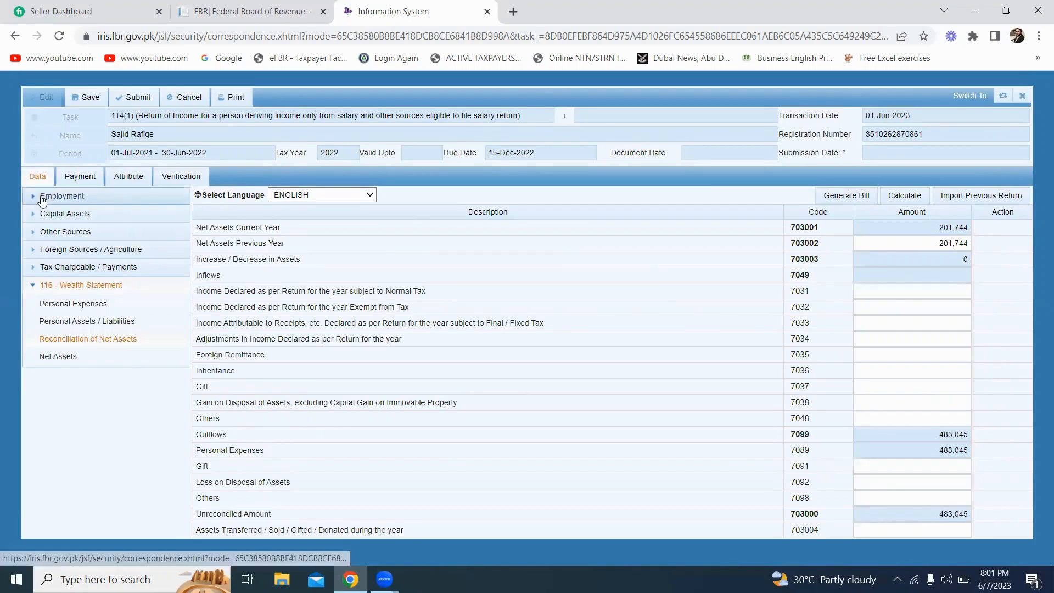
click(49, 215)
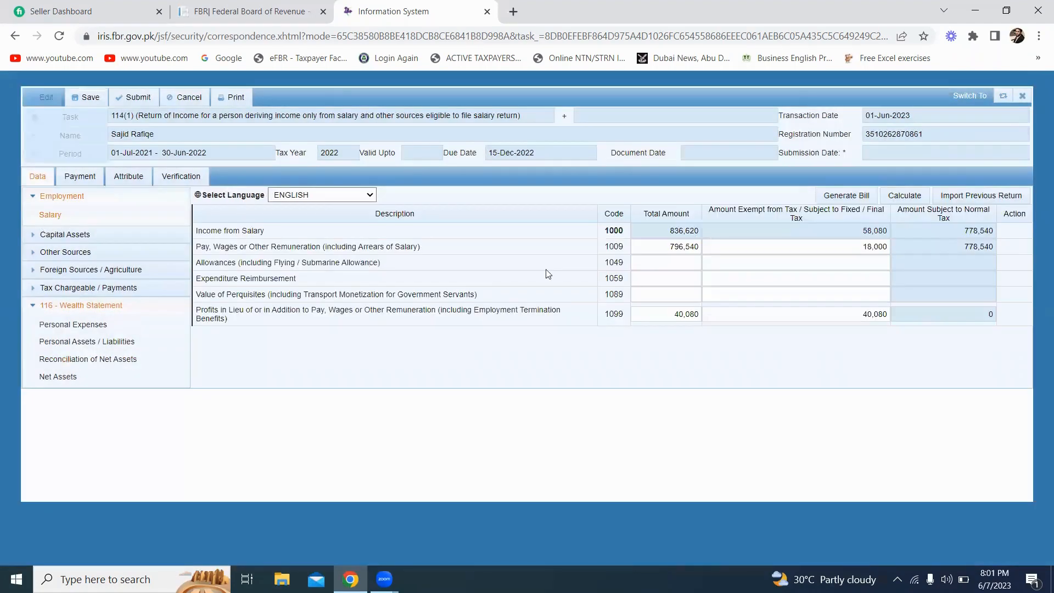
click(662, 247)
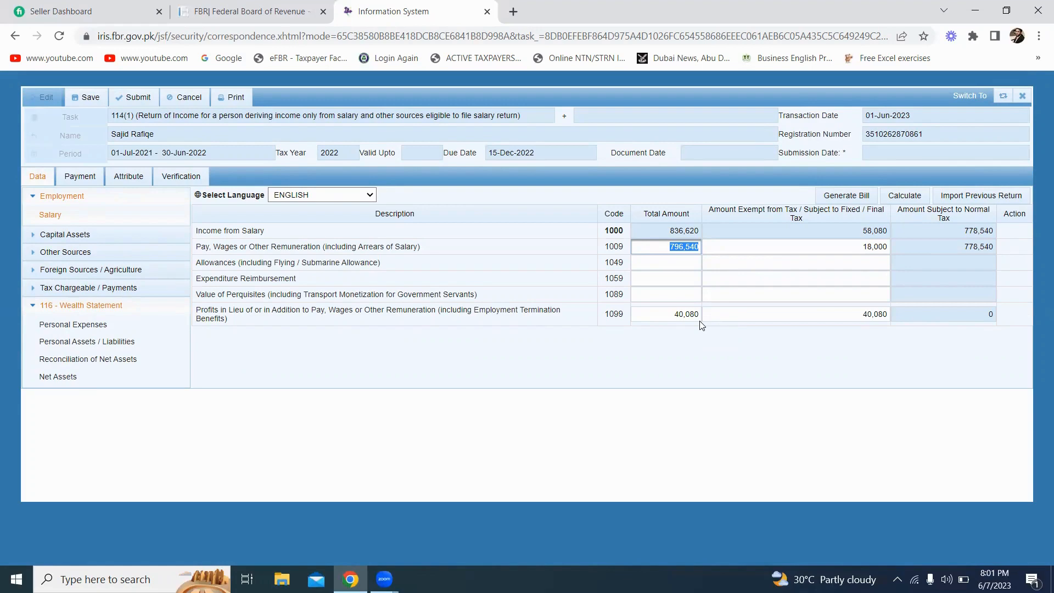
click(671, 232)
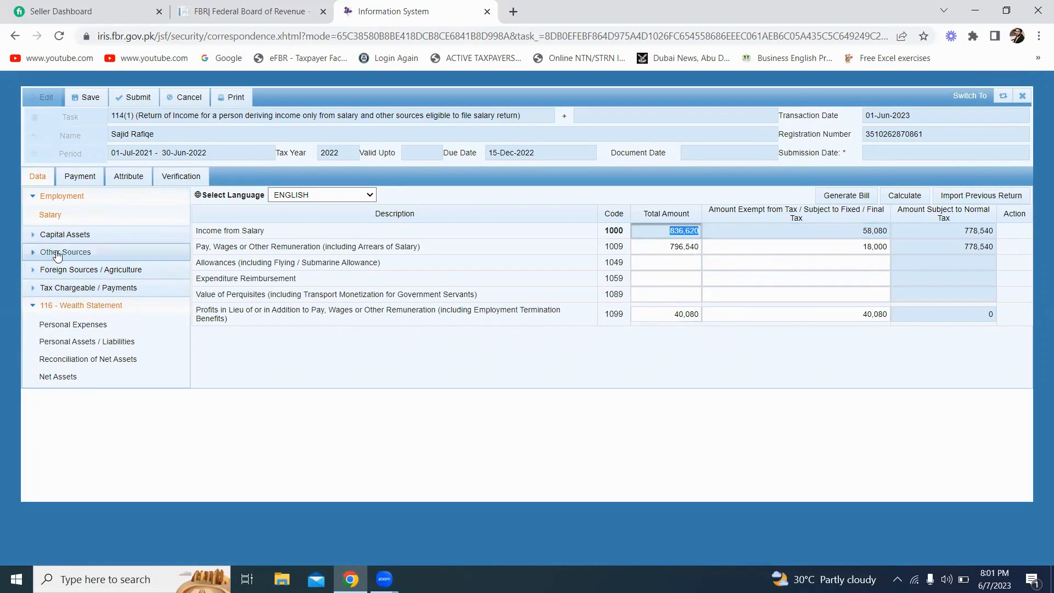
Set the income declared subject to Normal Tax to 836,620 in the reconciliation of net assets and recalculate
click(73, 361)
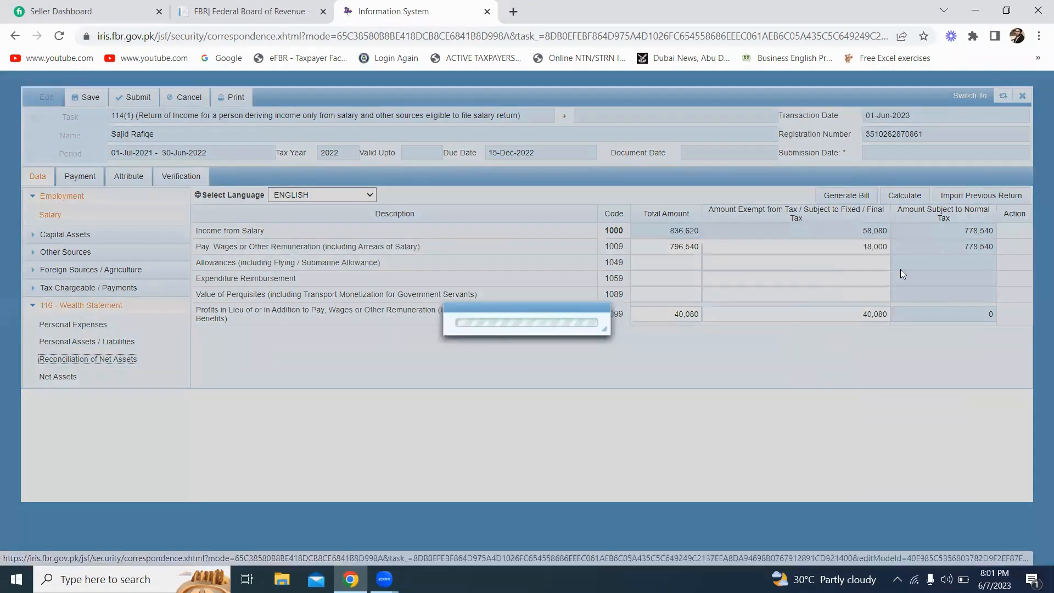
click(919, 286)
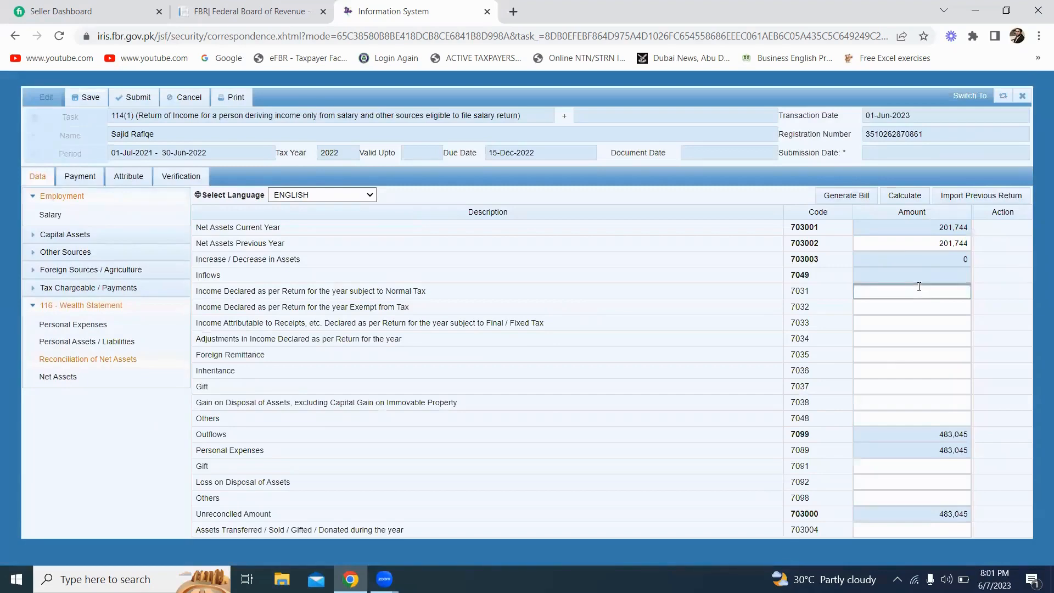
text(836620)
click(916, 307)
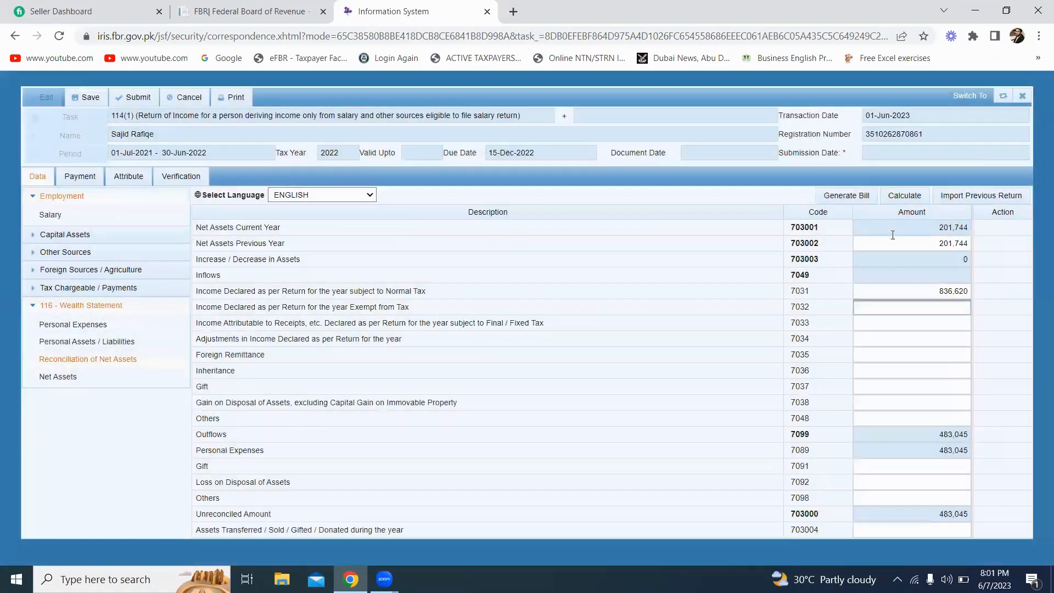
click(898, 198)
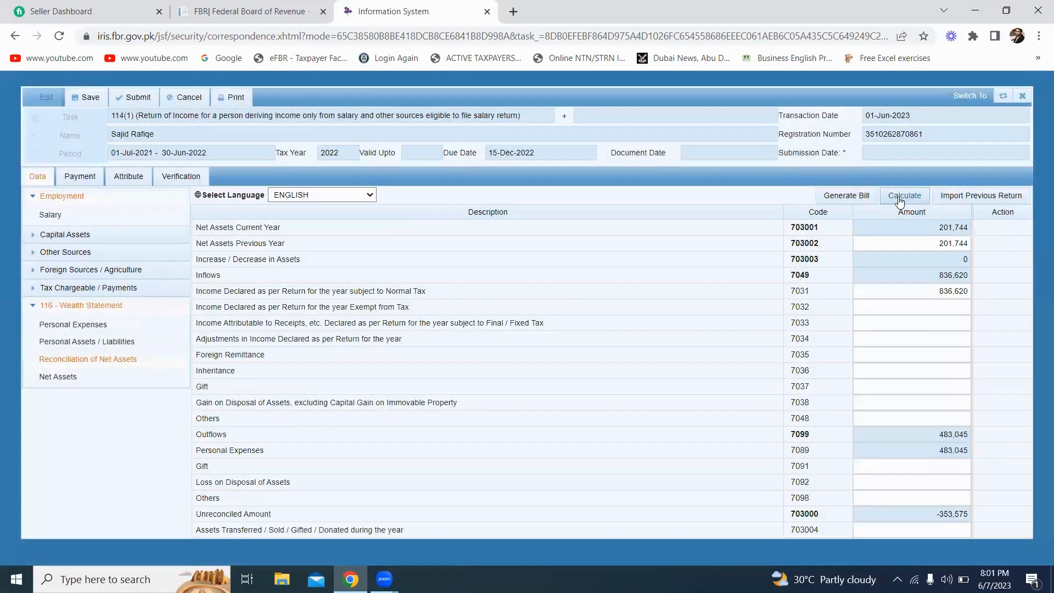
Check the exempt salary amount, set the income declared Exempt from Tax to 58,058 in the reconciliation and recalculate
click(917, 309)
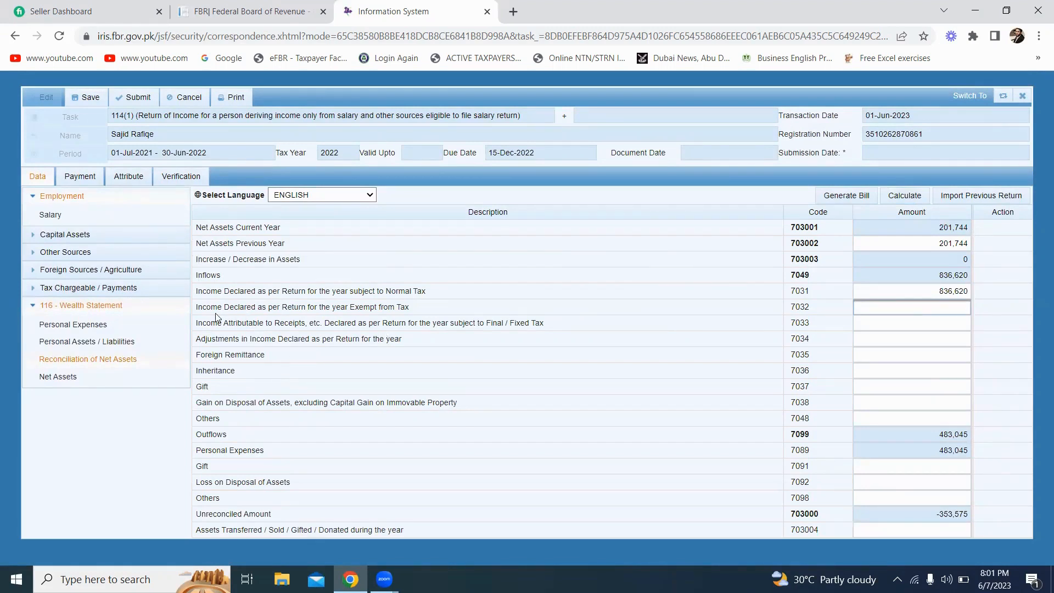
drag(197, 307, 409, 308)
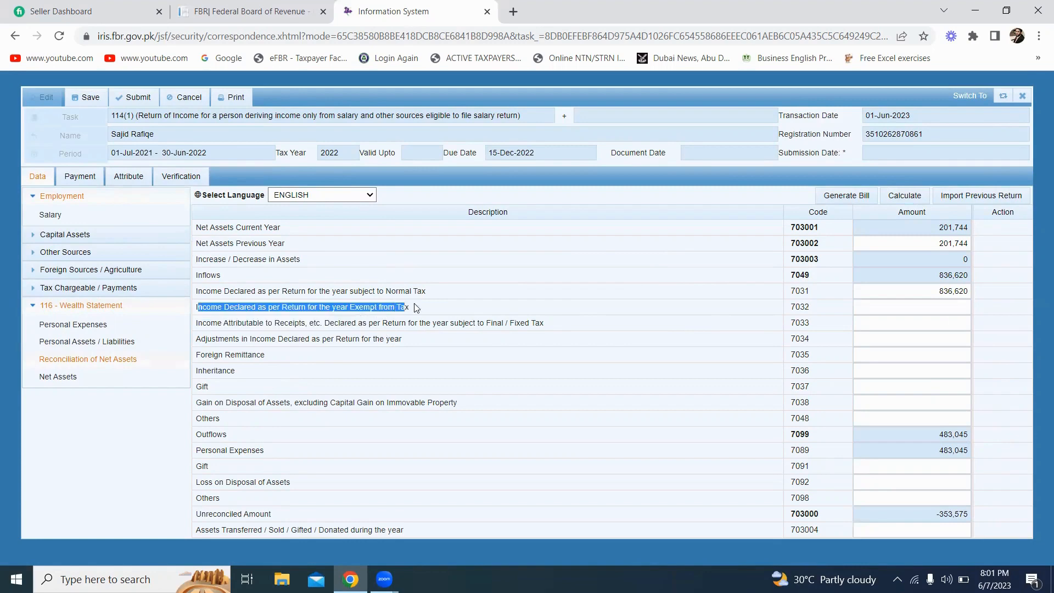
click(931, 306)
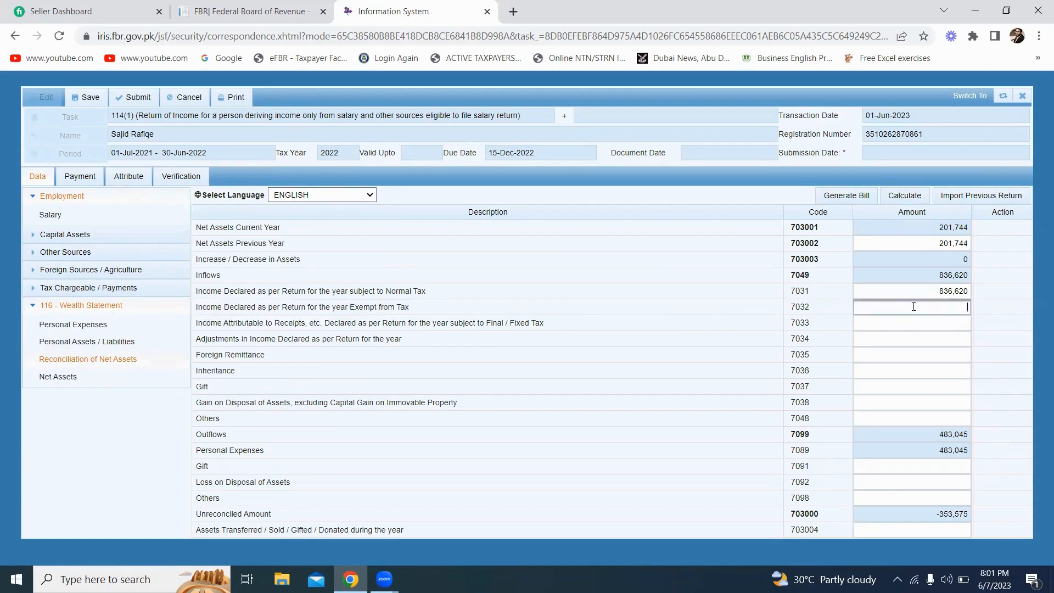
click(43, 216)
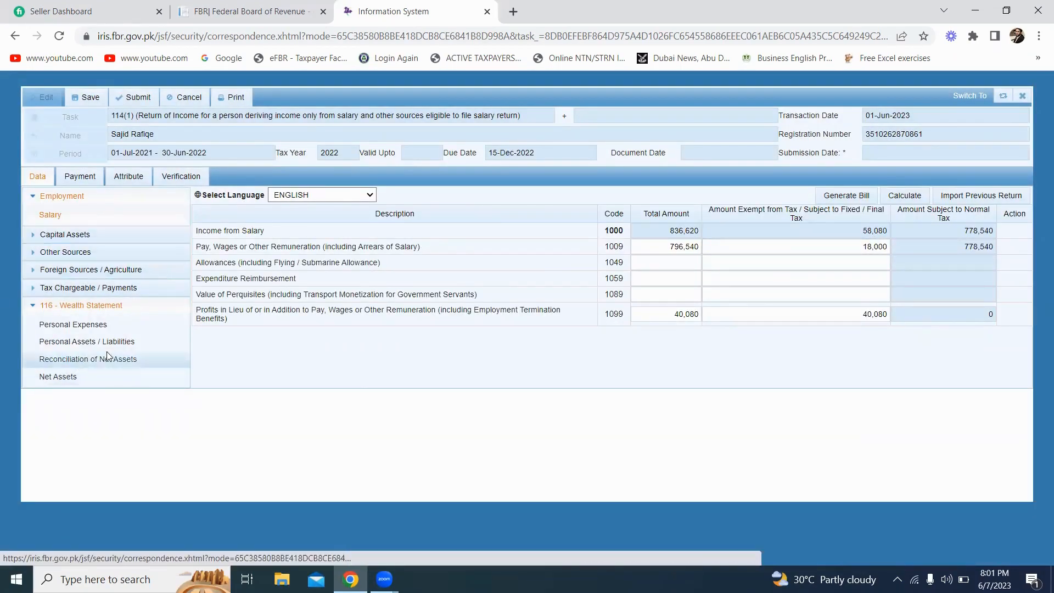
click(80, 359)
click(922, 302)
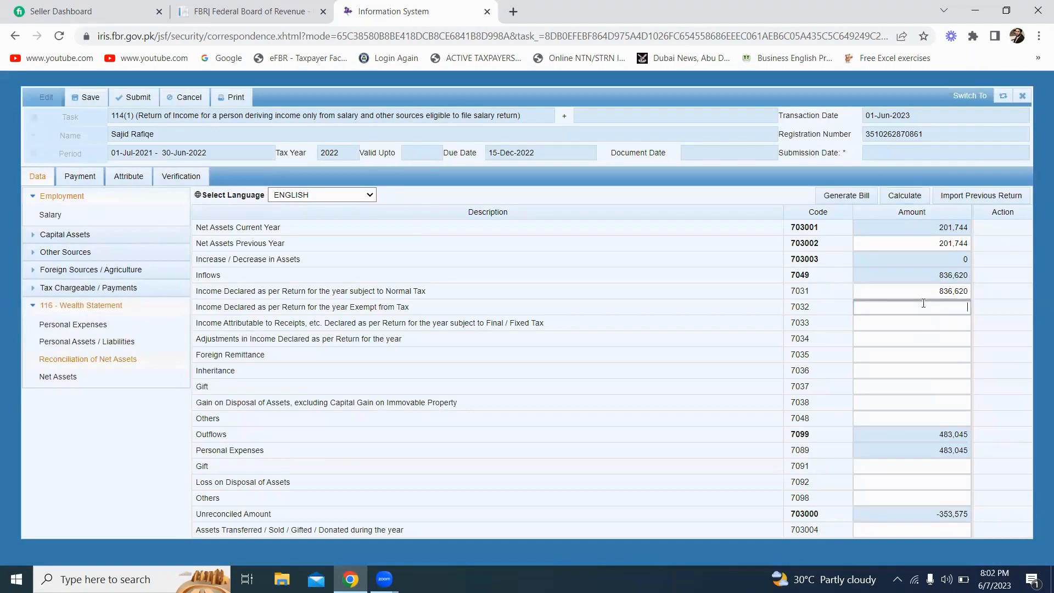
text(58056)
click(893, 196)
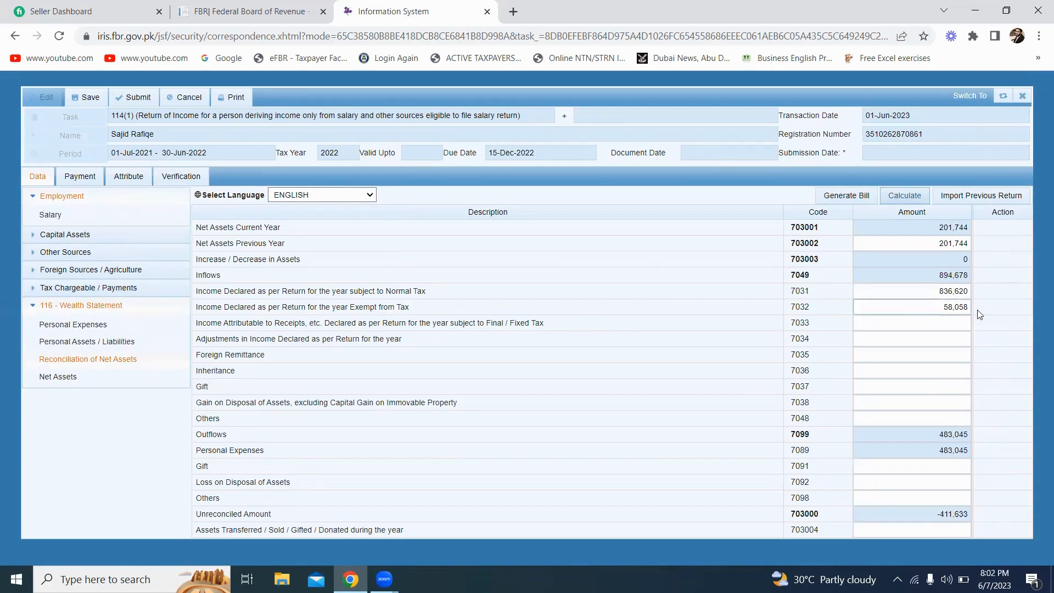
Review the inflow rows for exempt income, foreign remittance, inheritance and gift, and examine the Unreconciled Amount in the reconciliation
click(955, 307)
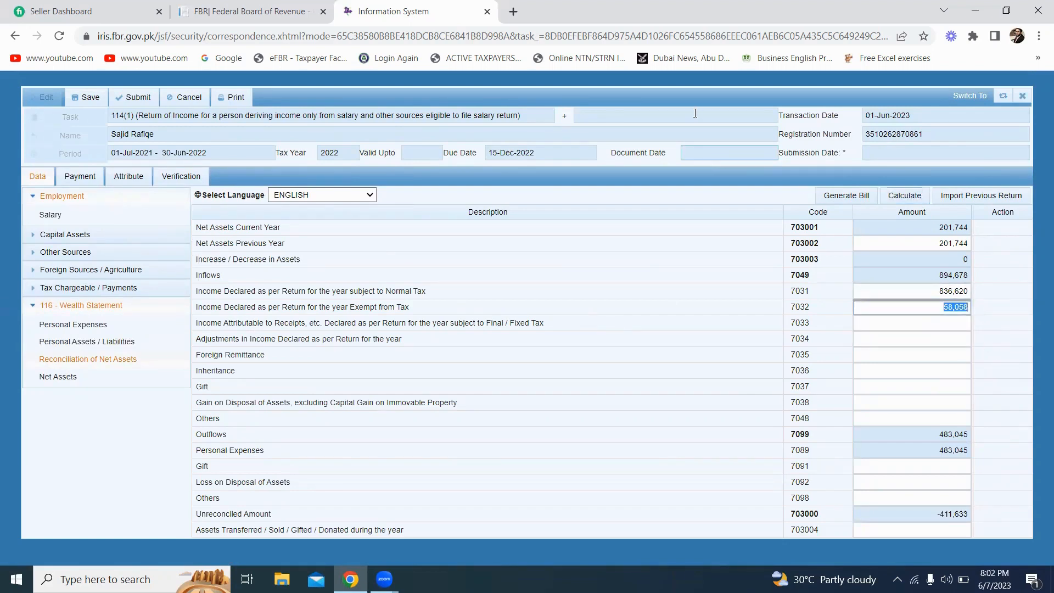
click(929, 324)
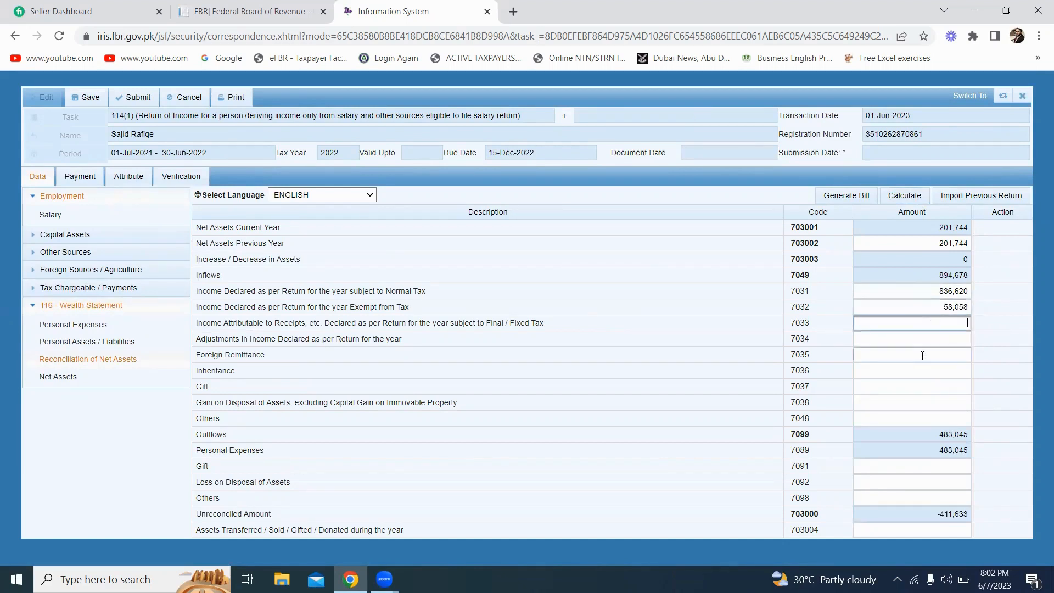
click(905, 354)
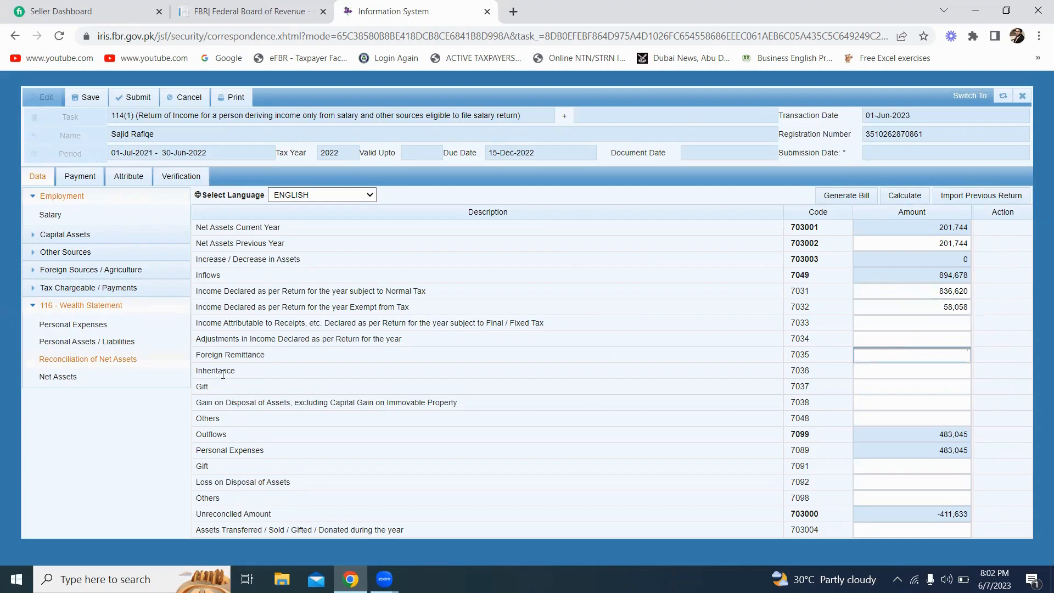
click(880, 386)
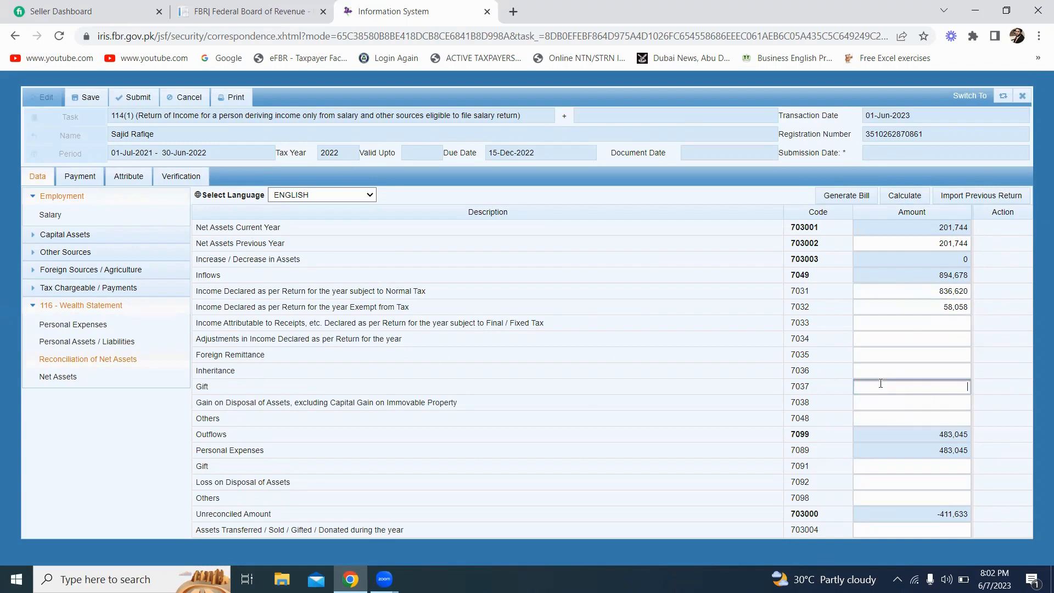
click(880, 369)
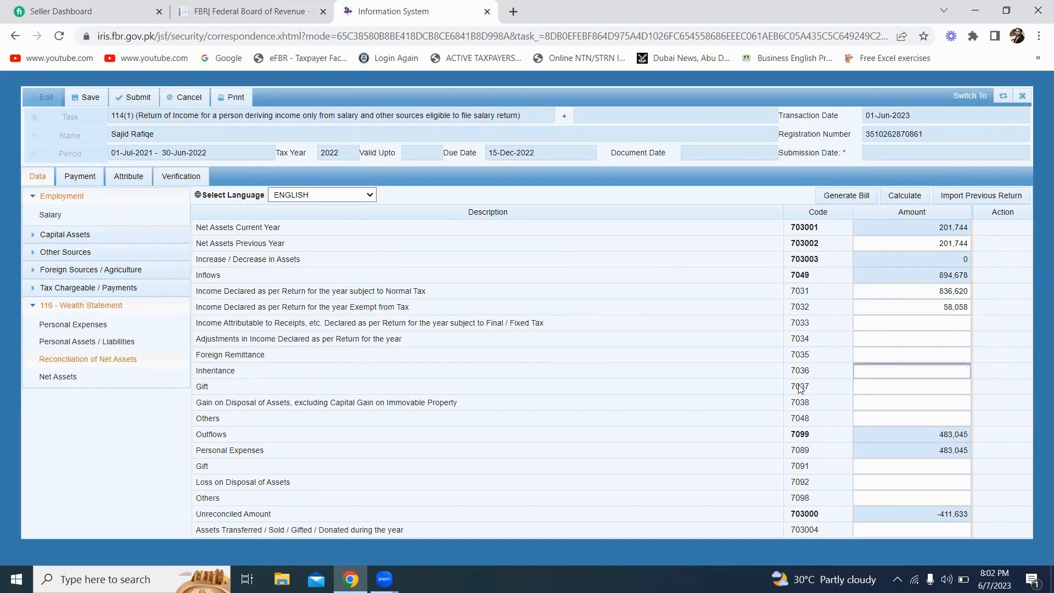
drag(938, 517, 968, 517)
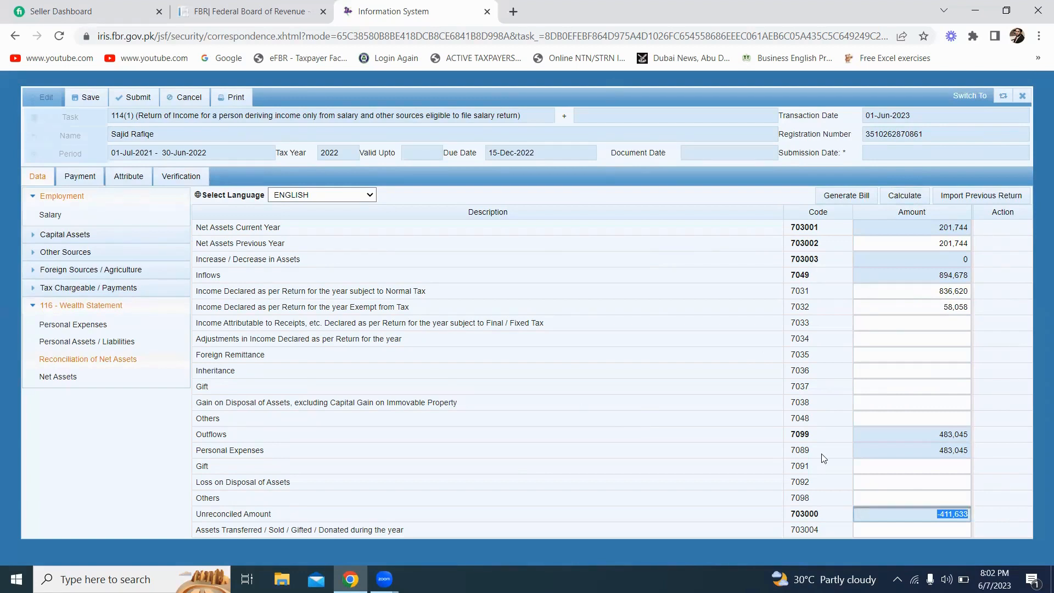
click(893, 503)
drag(925, 512, 966, 513)
drag(926, 514, 969, 511)
Set Cash (Non-Business) to 411,633 in the personal assets, recalculate and check the Unreconciled Amount in the reconciliation
click(86, 341)
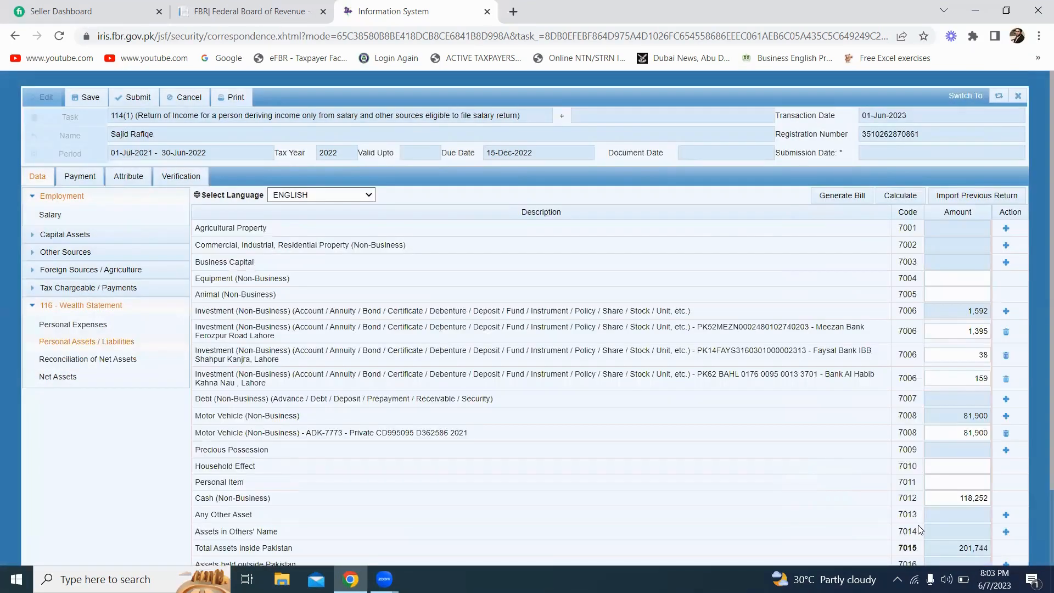
click(972, 498)
drag(959, 498, 996, 511)
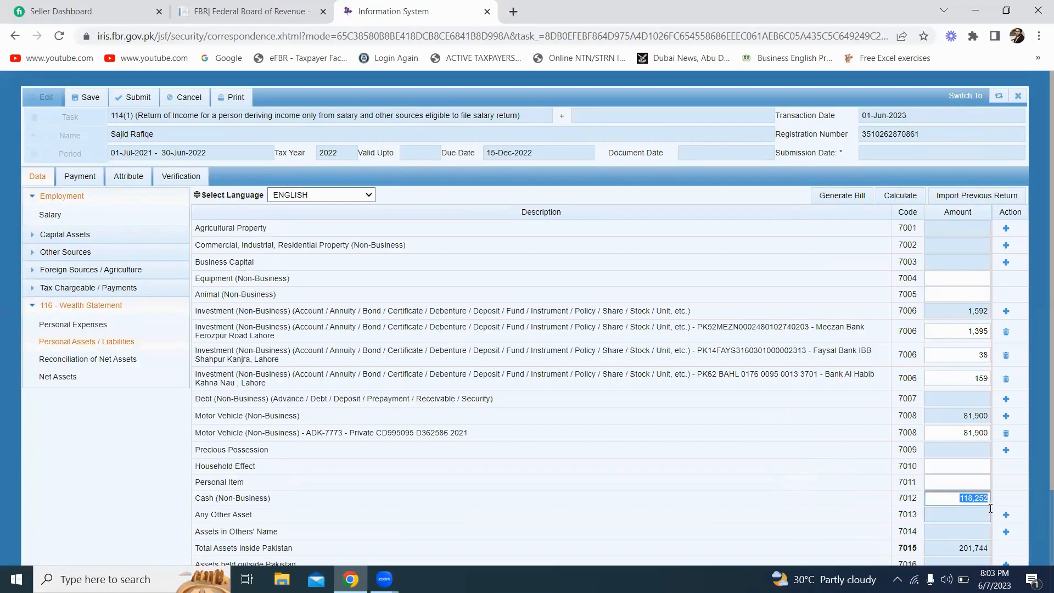
text(4111633)
click(895, 196)
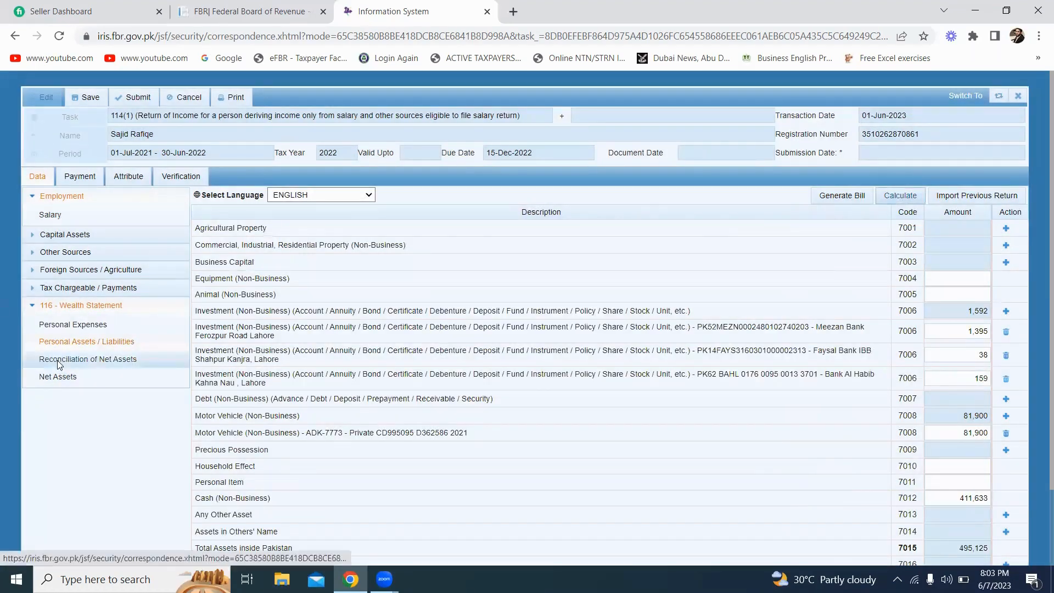
click(59, 360)
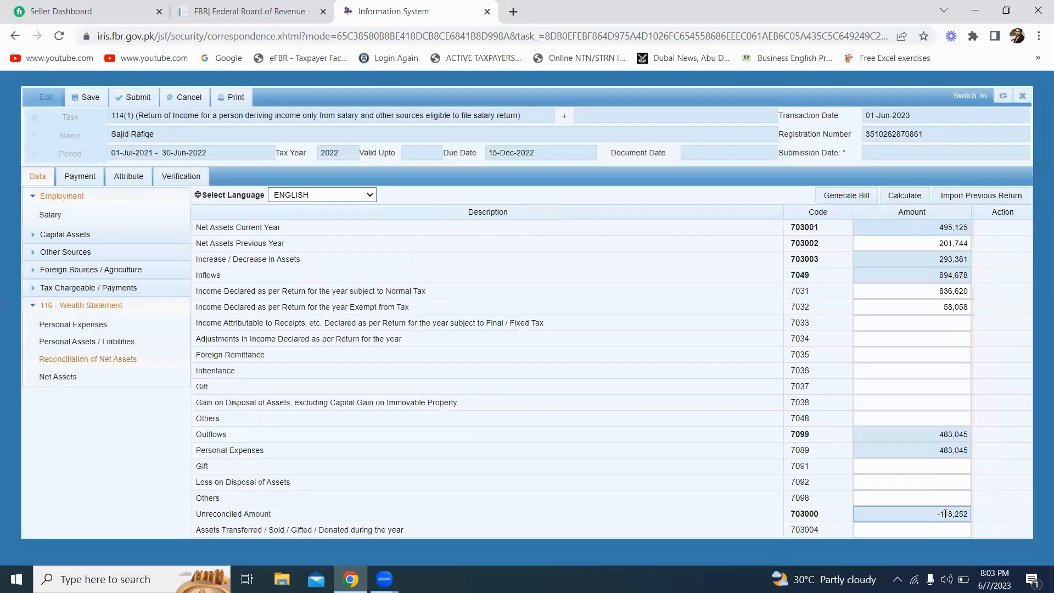
drag(937, 518, 982, 521)
Return to the personal assets and enter the cash amount 411,633 in Calculator as the first addend
click(75, 348)
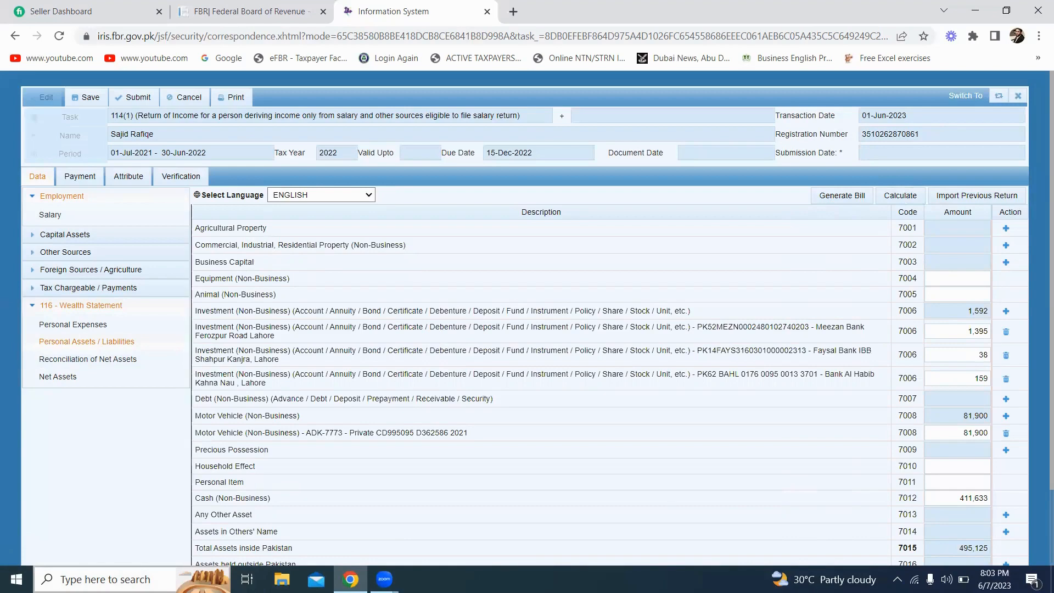
key(super+s)
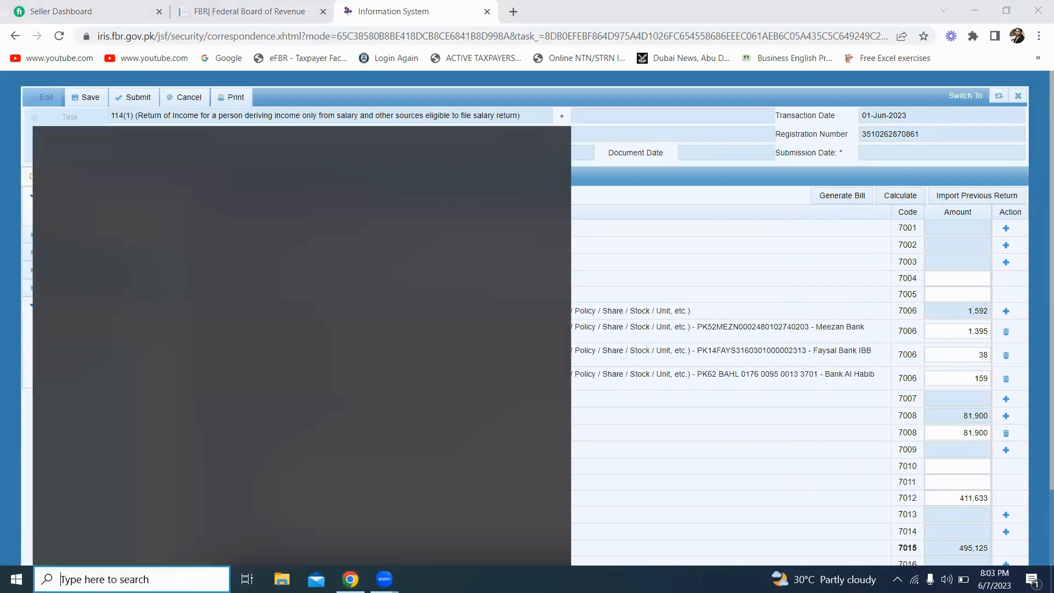
text(cal)
click(121, 210)
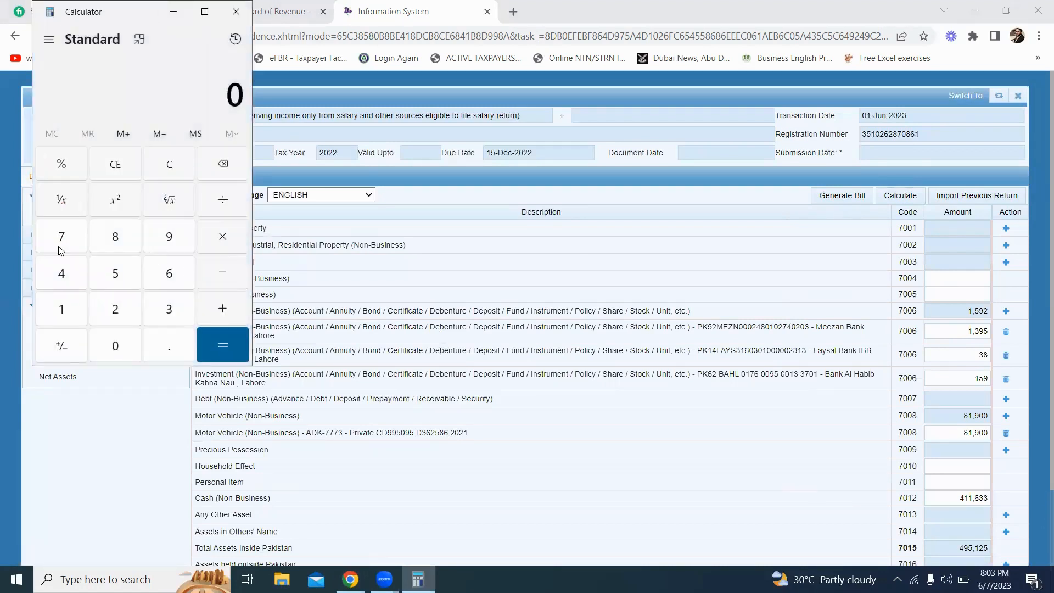
click(61, 273)
double_click(61, 309)
click(169, 272)
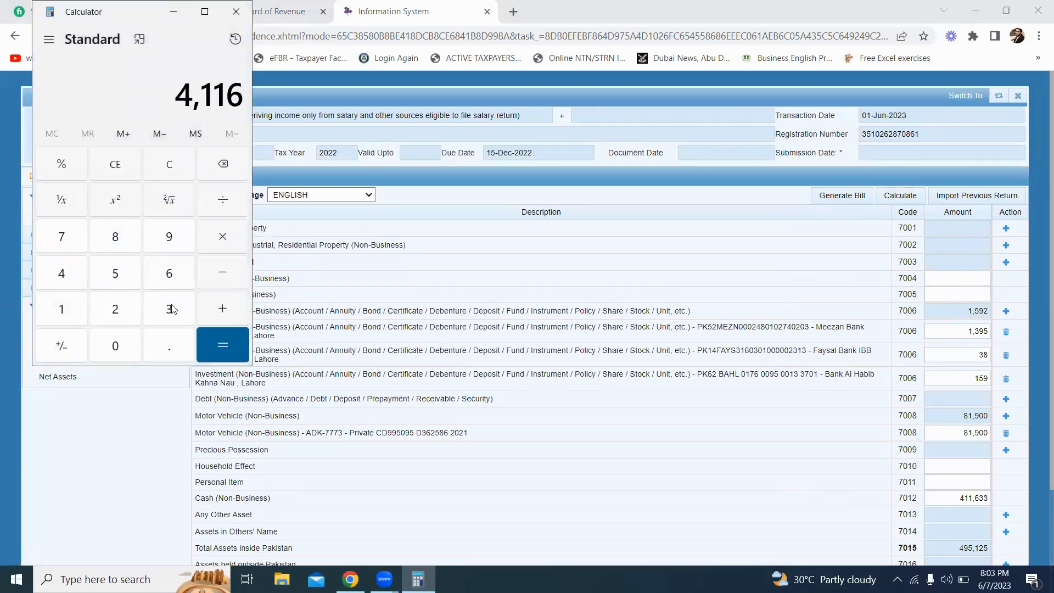
double_click(169, 309)
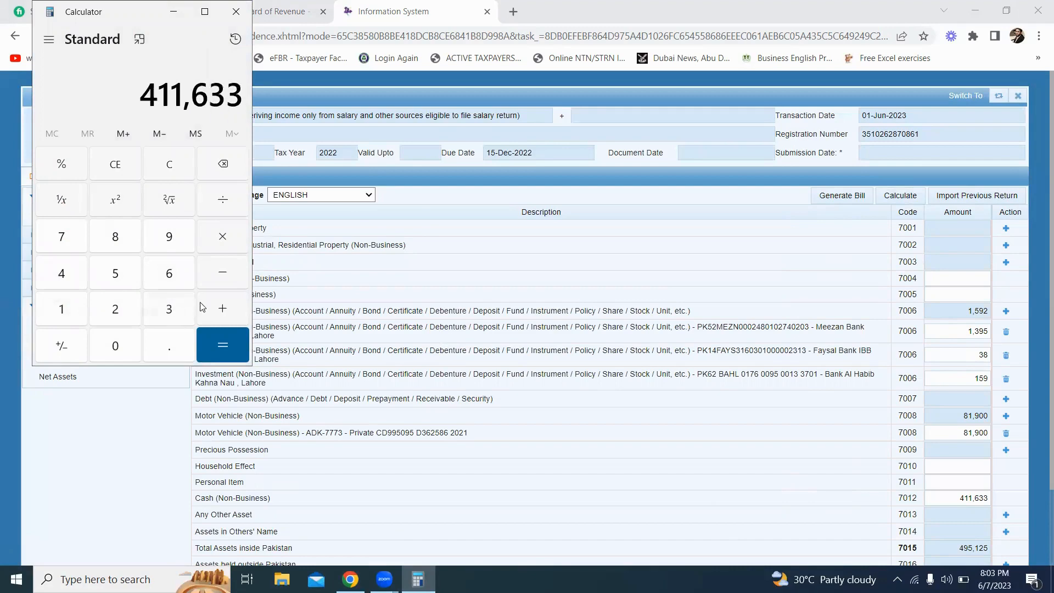
click(173, 12)
Check the Unreconciled Amount in the reconciliation and add 118,252 to 411,633 in Calculator
click(94, 359)
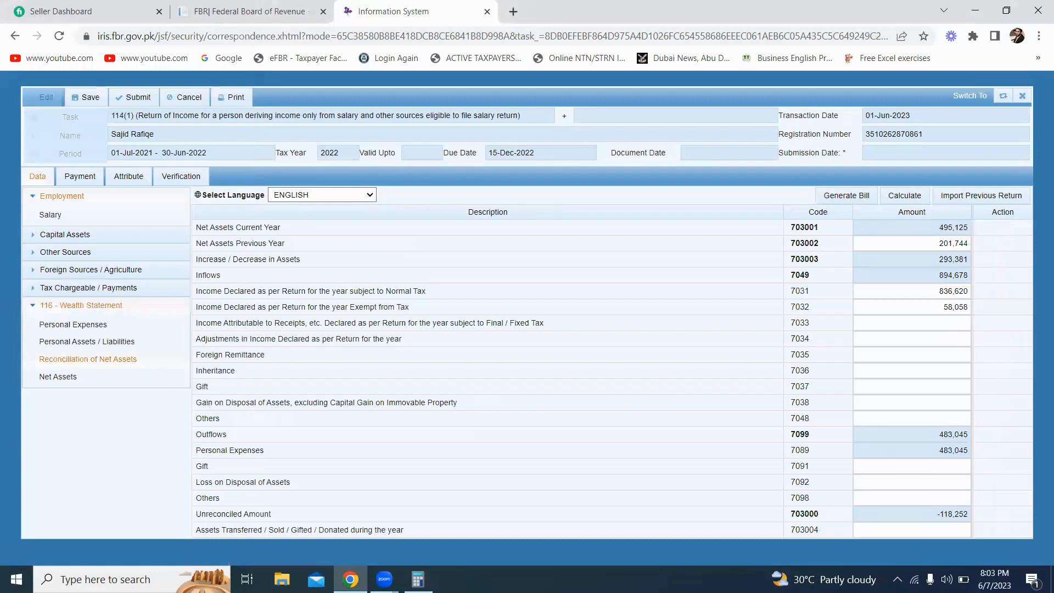
click(419, 579)
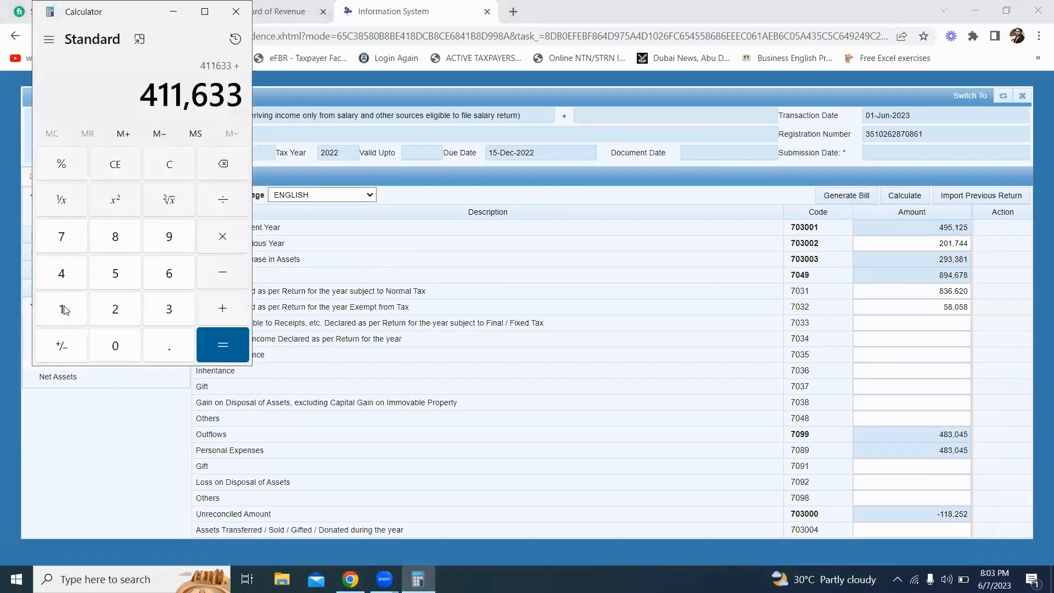
click(63, 306)
click(73, 308)
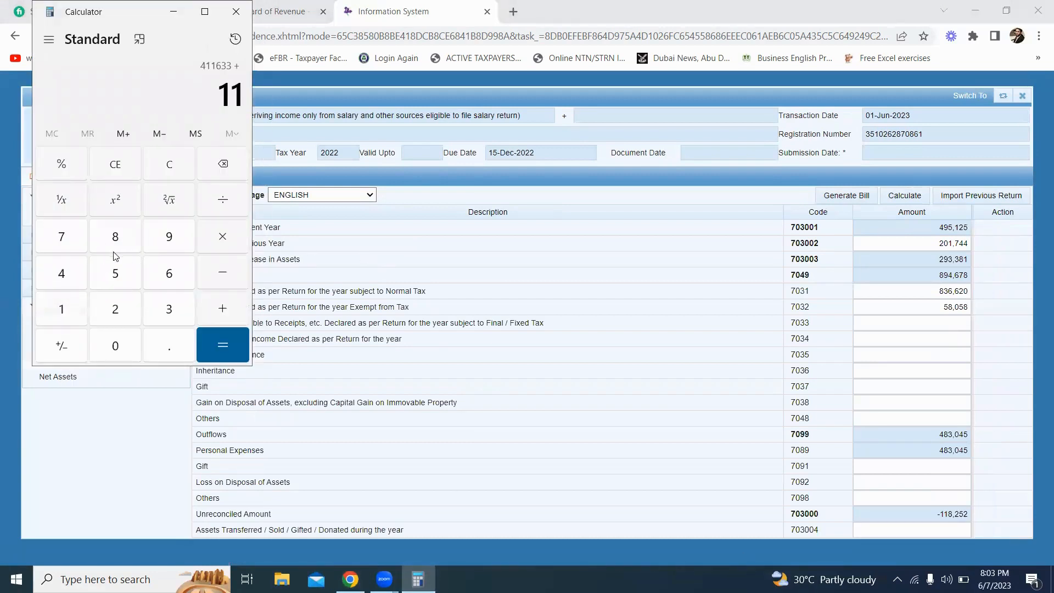
click(116, 245)
click(116, 308)
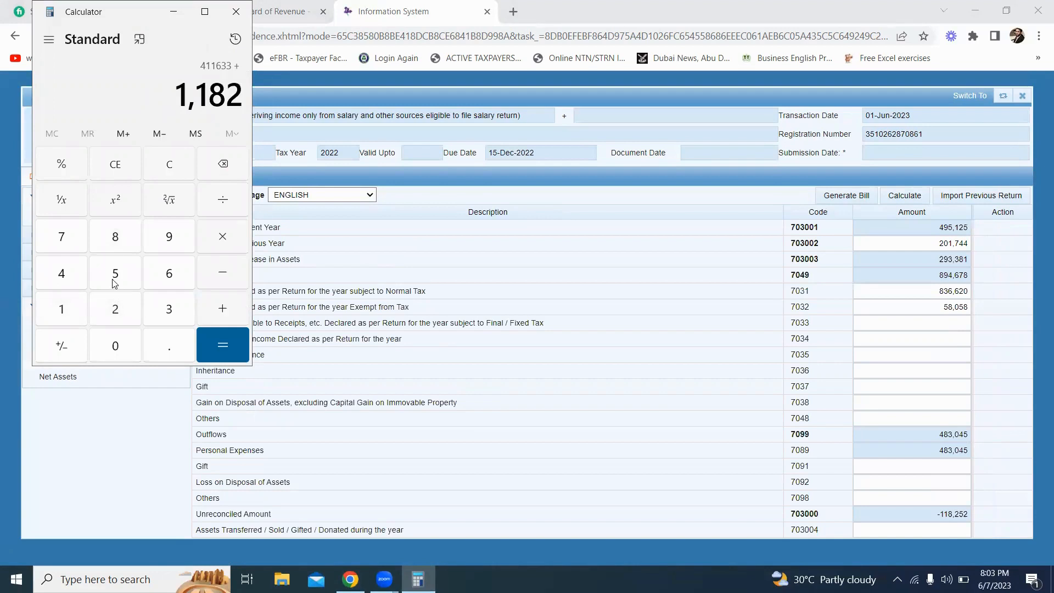
click(115, 278)
click(122, 311)
click(225, 346)
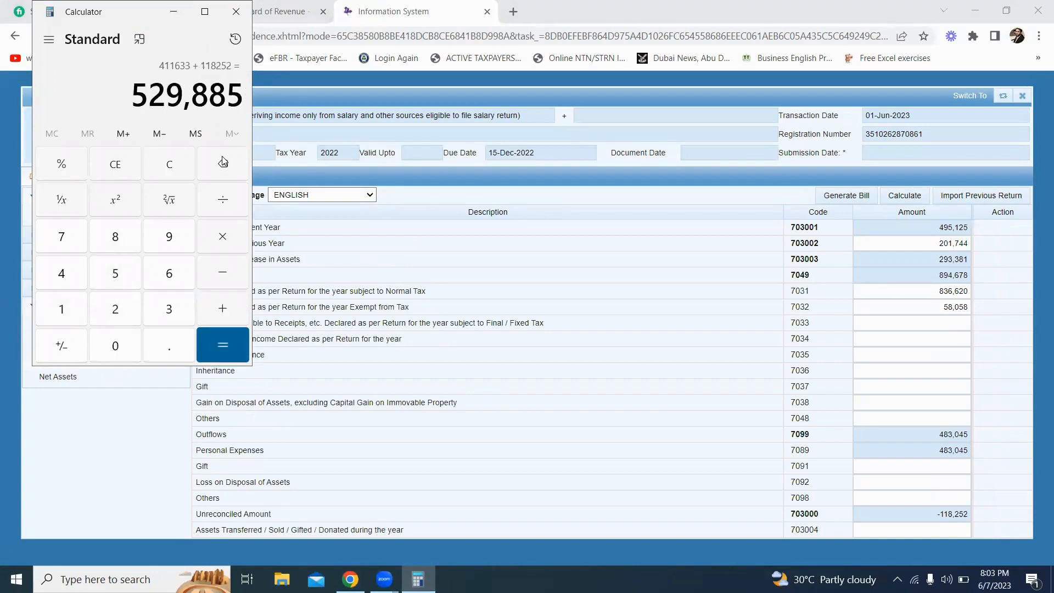
click(173, 11)
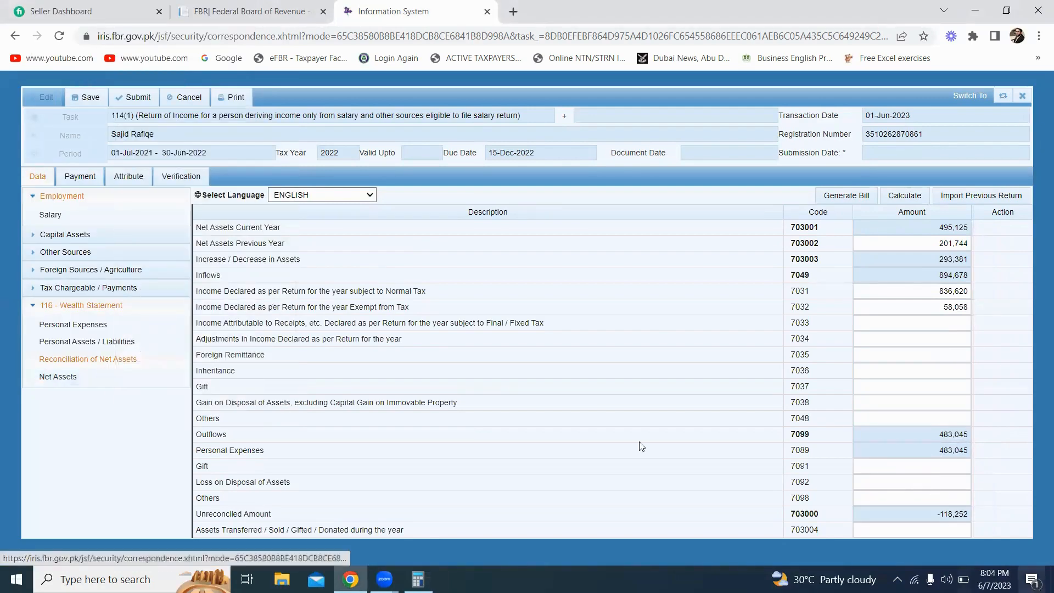
Set Cash (Non-Business) to 529,885 in Personal Assets / Liabilities and recalculate
click(92, 344)
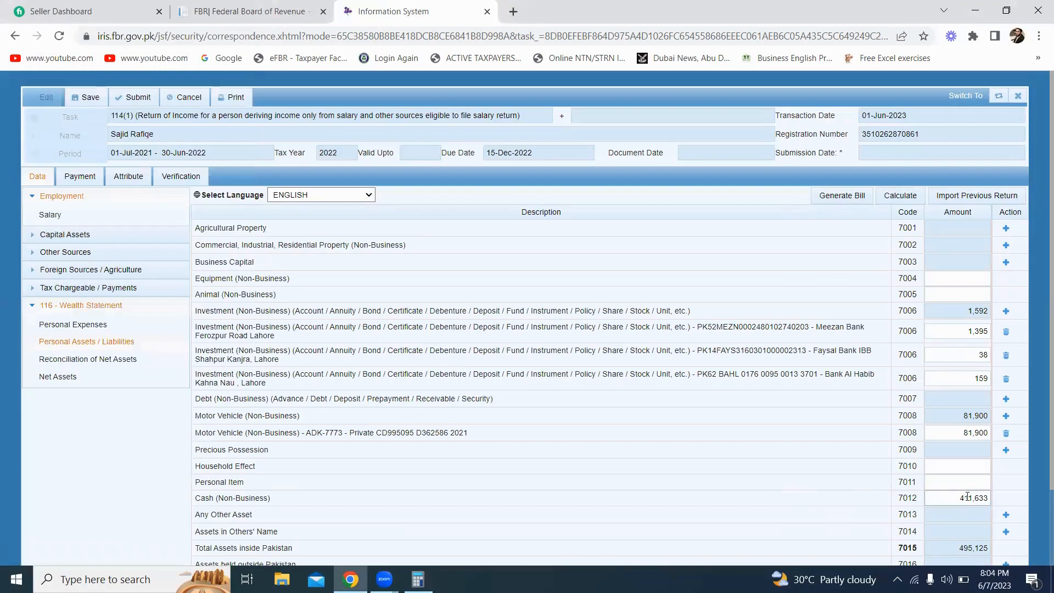
click(418, 579)
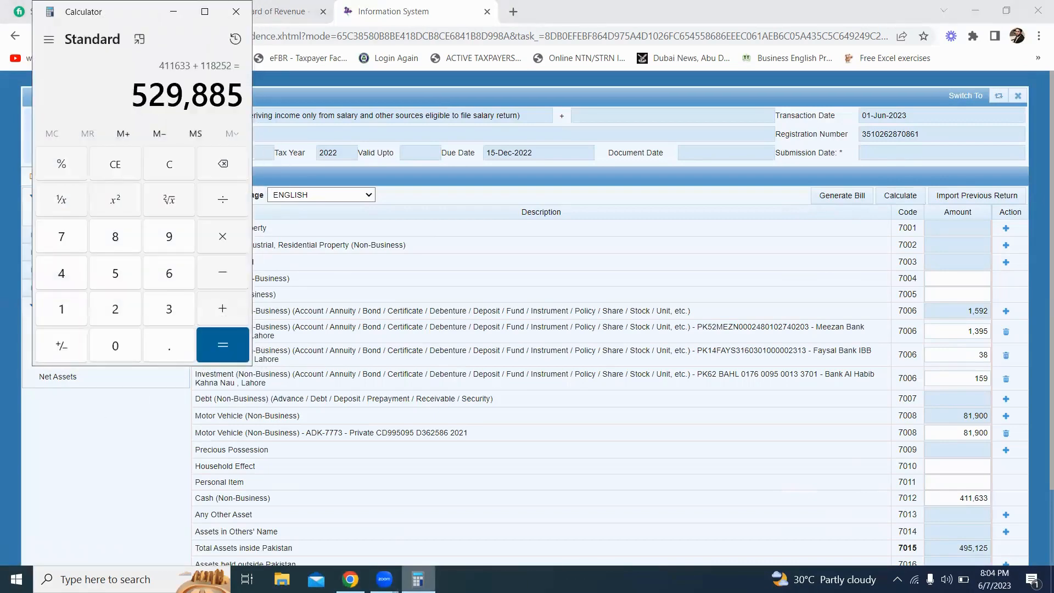
click(419, 579)
drag(953, 498, 1036, 502)
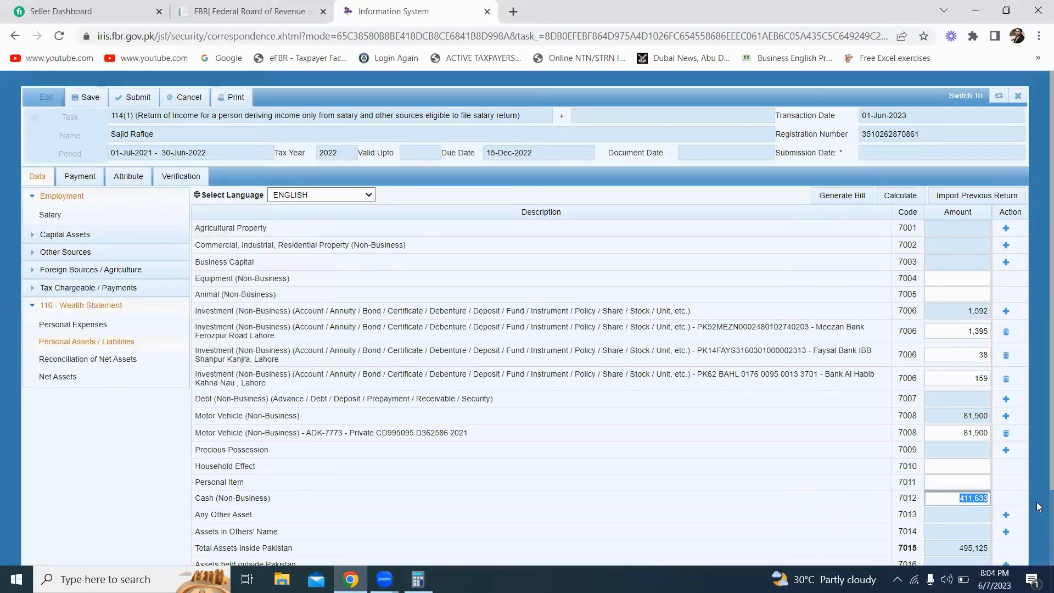
text(529885)
click(913, 199)
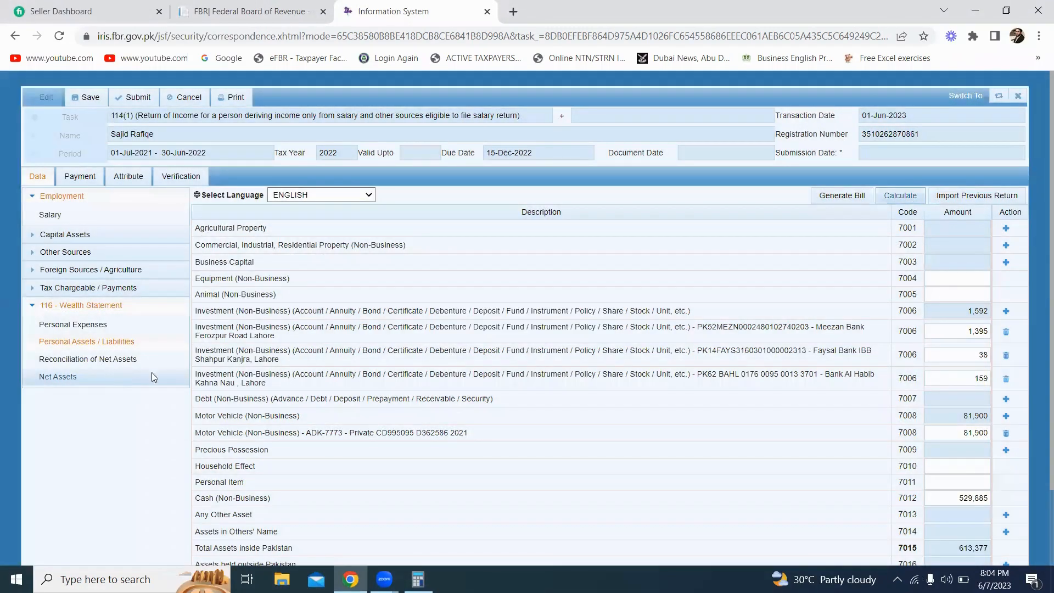
Check the Unreconciled Amount in the reconciliation of net assets against the cash entry in the personal assets
click(110, 360)
click(944, 515)
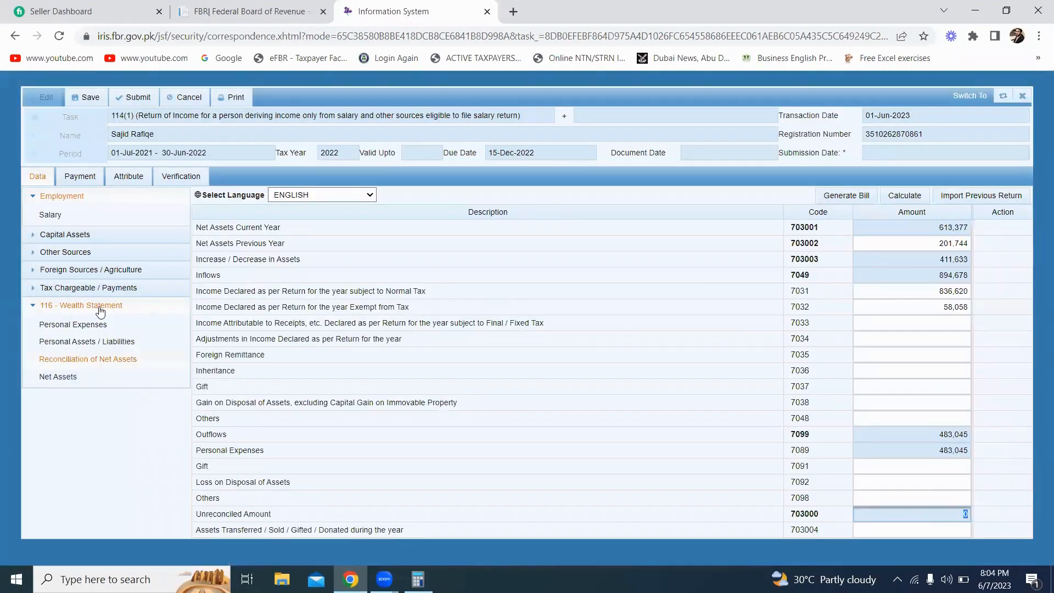
click(37, 342)
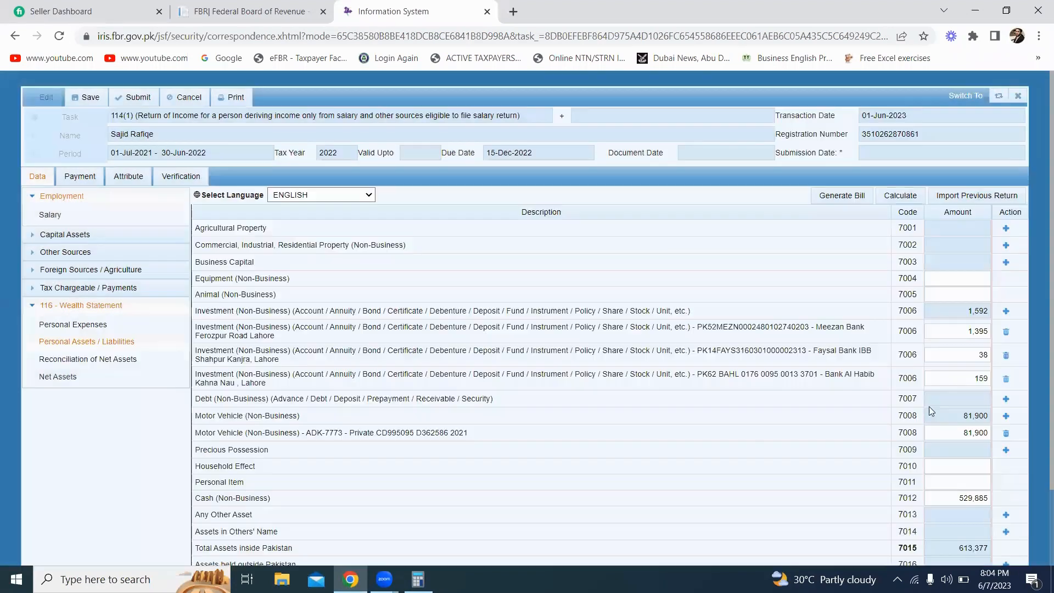
click(975, 499)
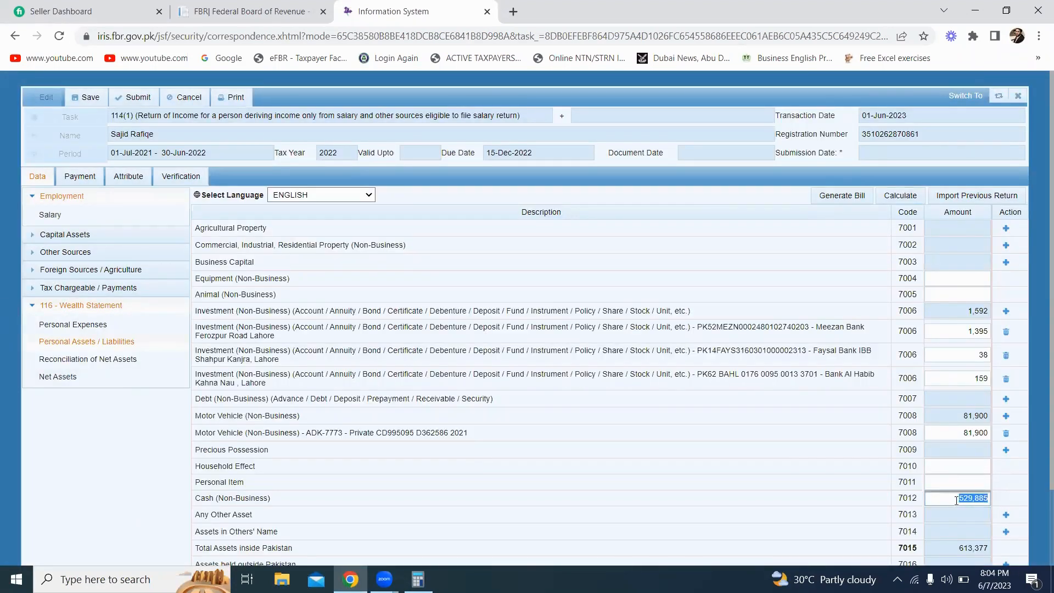
click(971, 498)
drag(958, 498, 974, 500)
click(100, 359)
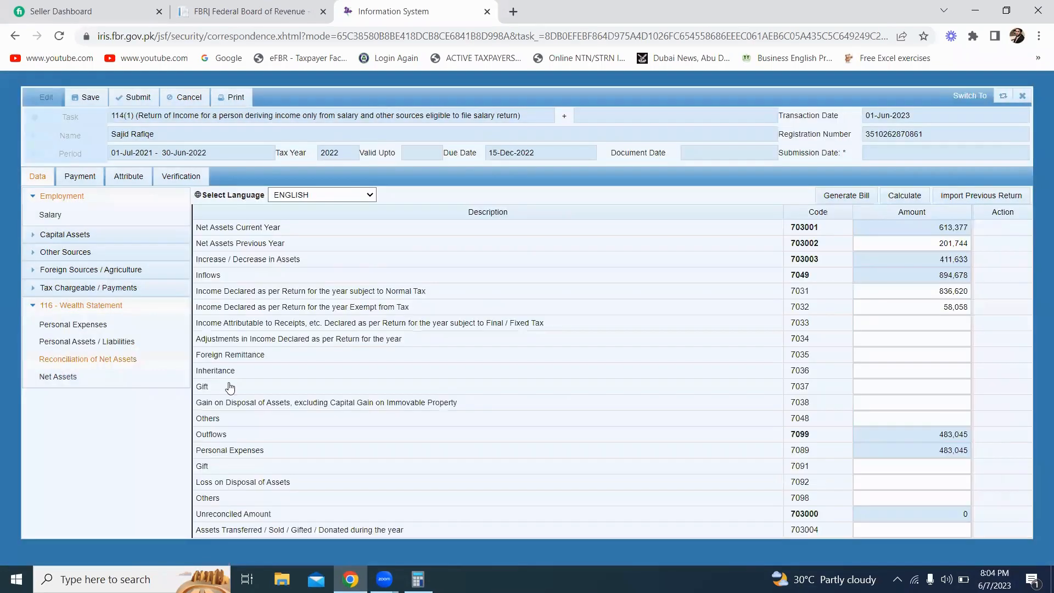
drag(941, 512, 995, 520)
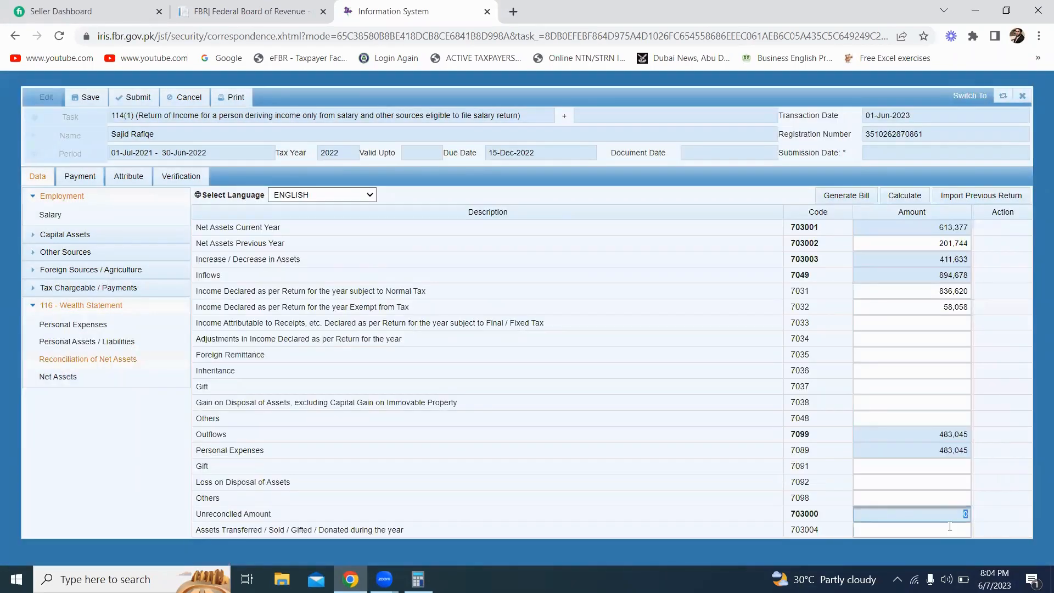
click(83, 342)
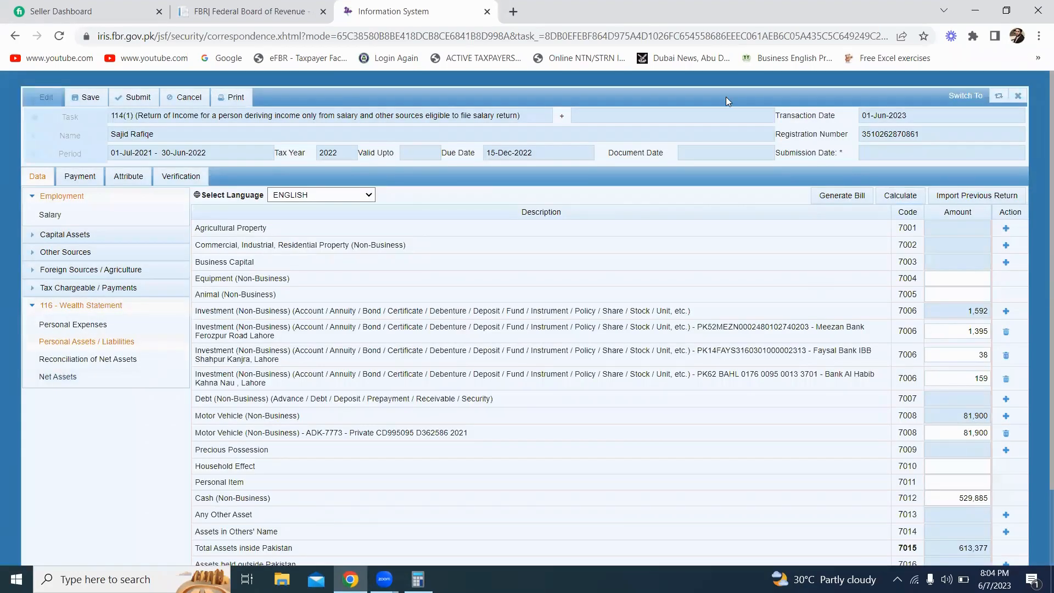
click(85, 361)
click(876, 512)
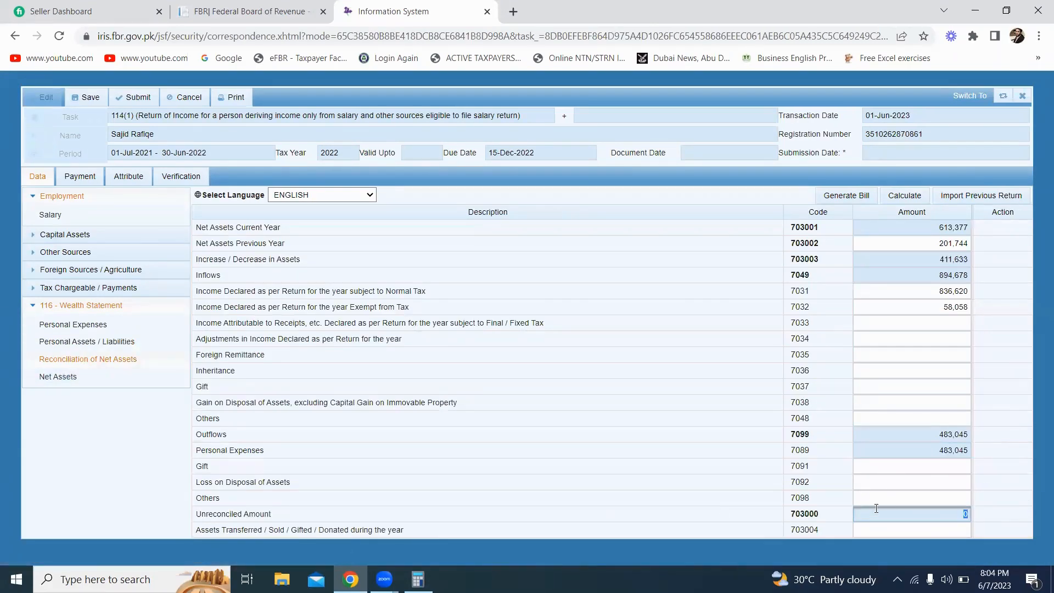
Open the Net Assets section of the wealth statement, recalculate and save the return
click(60, 377)
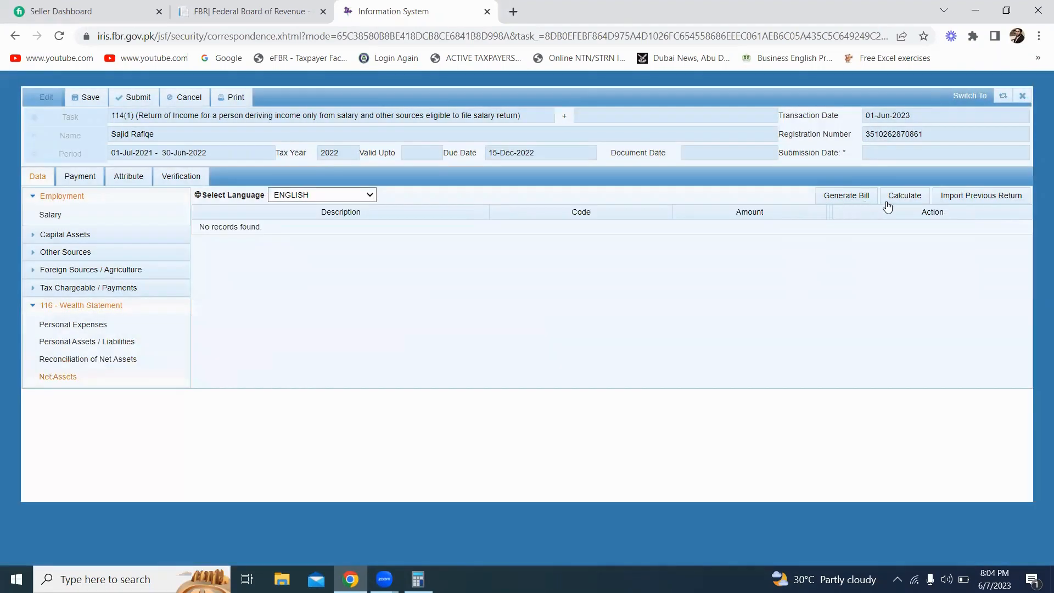
click(904, 196)
click(86, 98)
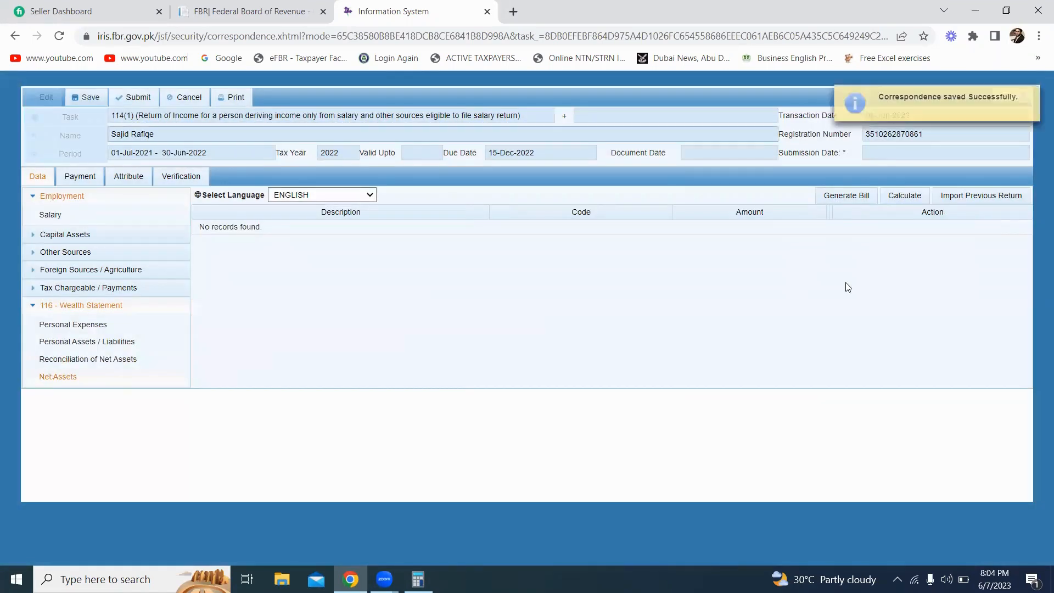
View the return's verification declaration and its PIN field without entering a PIN, and close the return
click(179, 183)
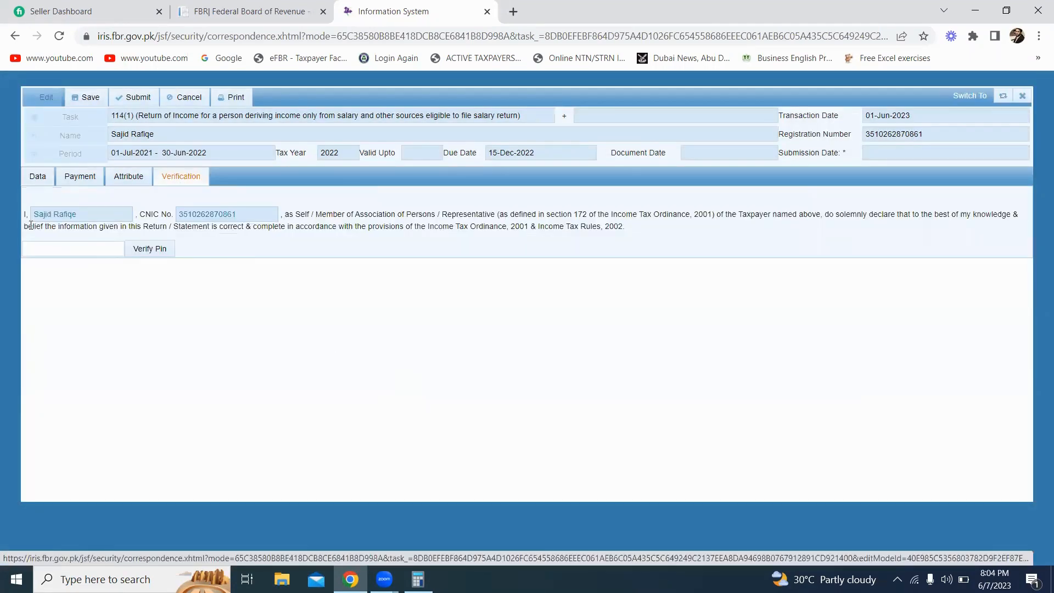
click(67, 248)
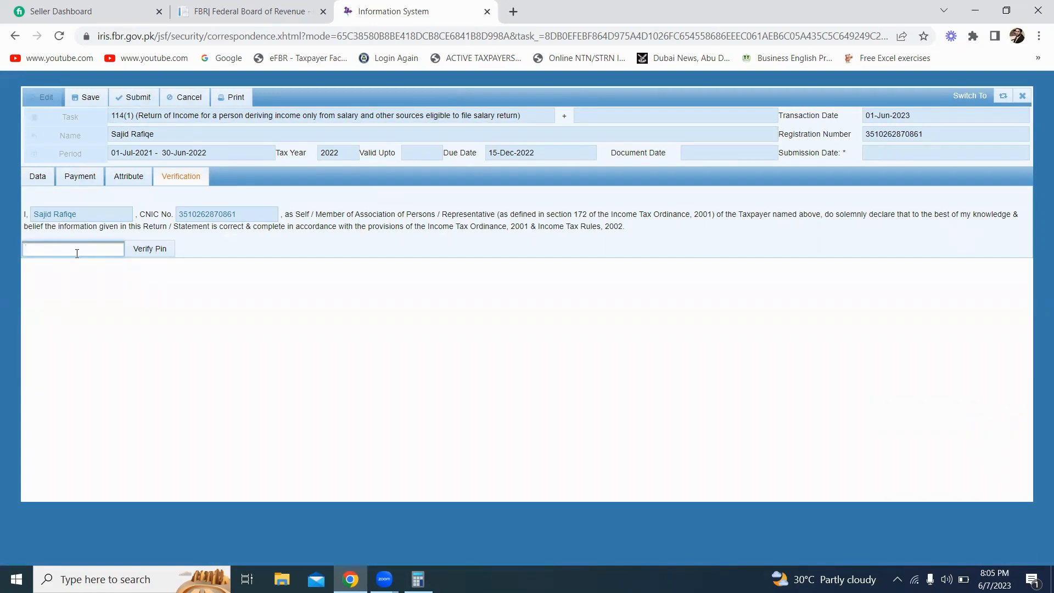
click(1021, 95)
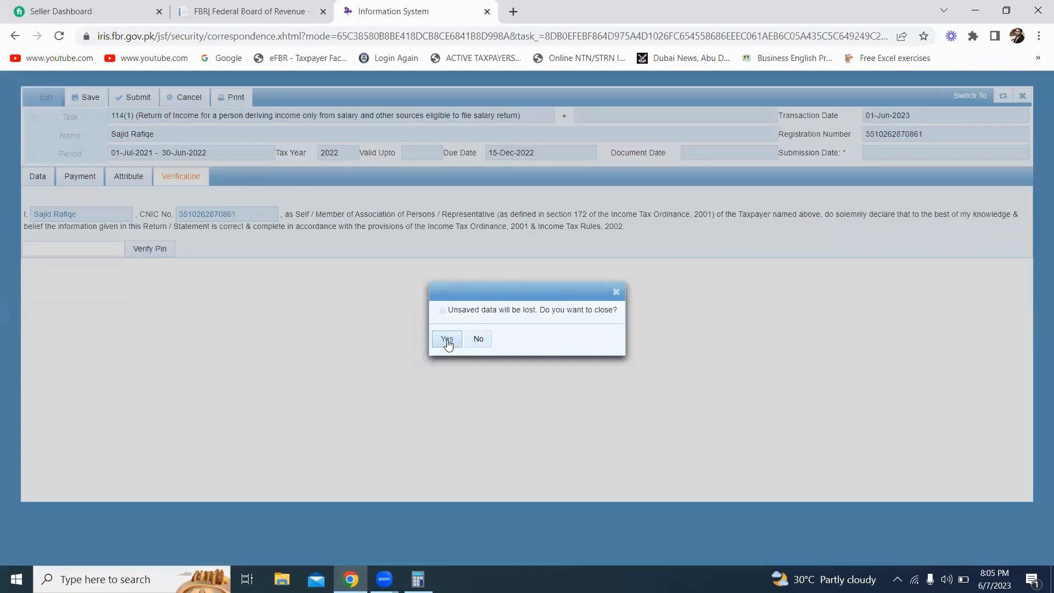
click(447, 340)
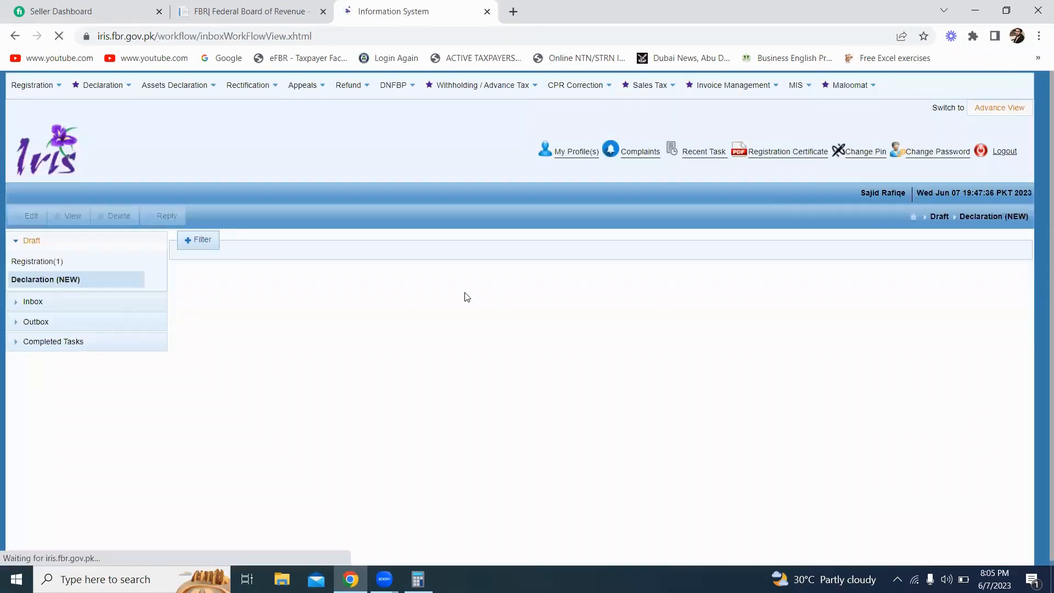
View the form for changing the PIN, close it without setting a new one and log out of the portal
click(871, 155)
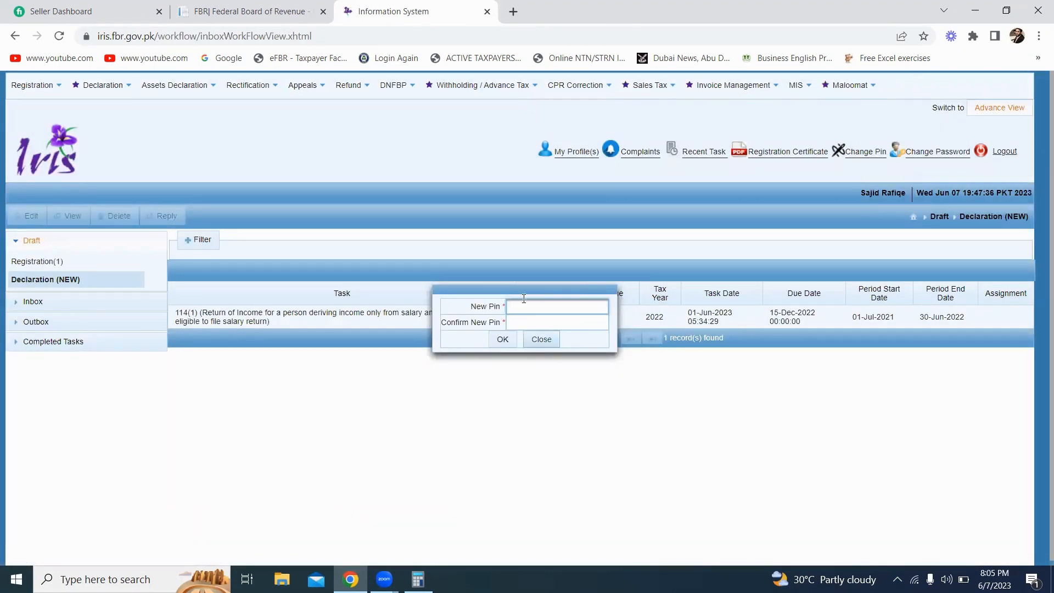
click(540, 340)
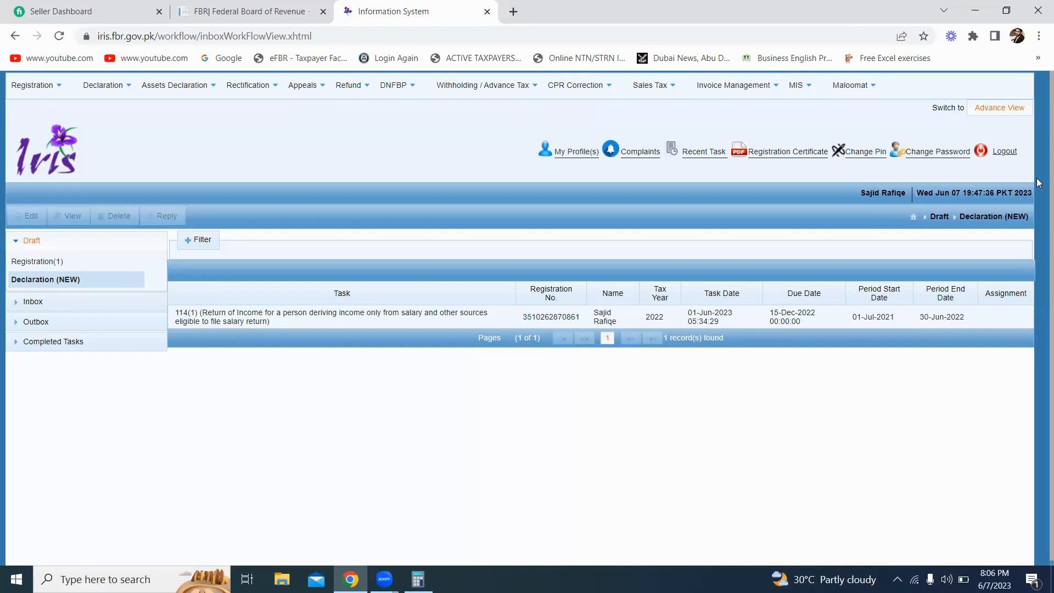
click(995, 149)
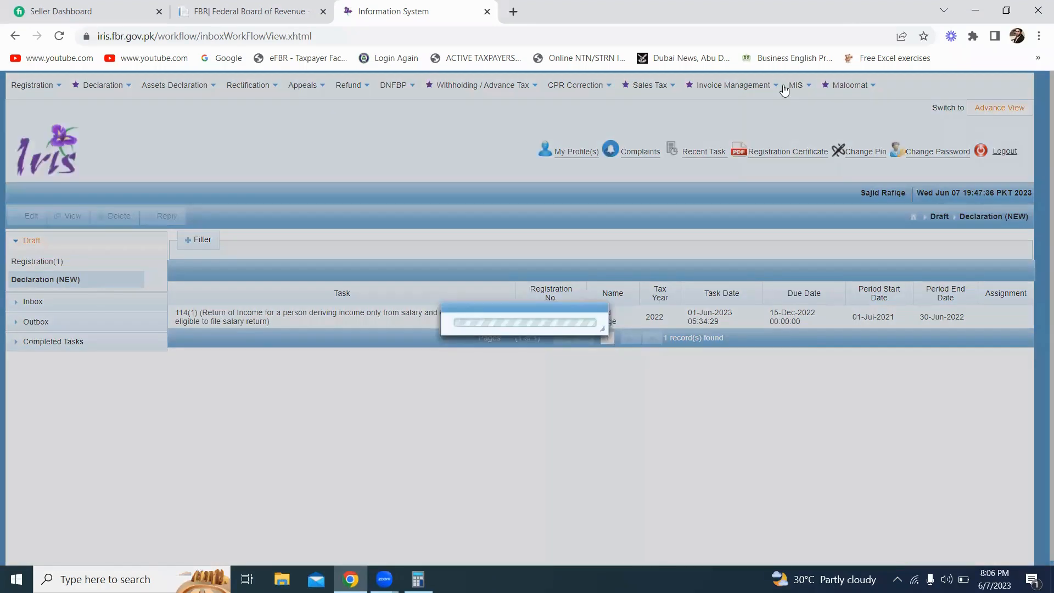